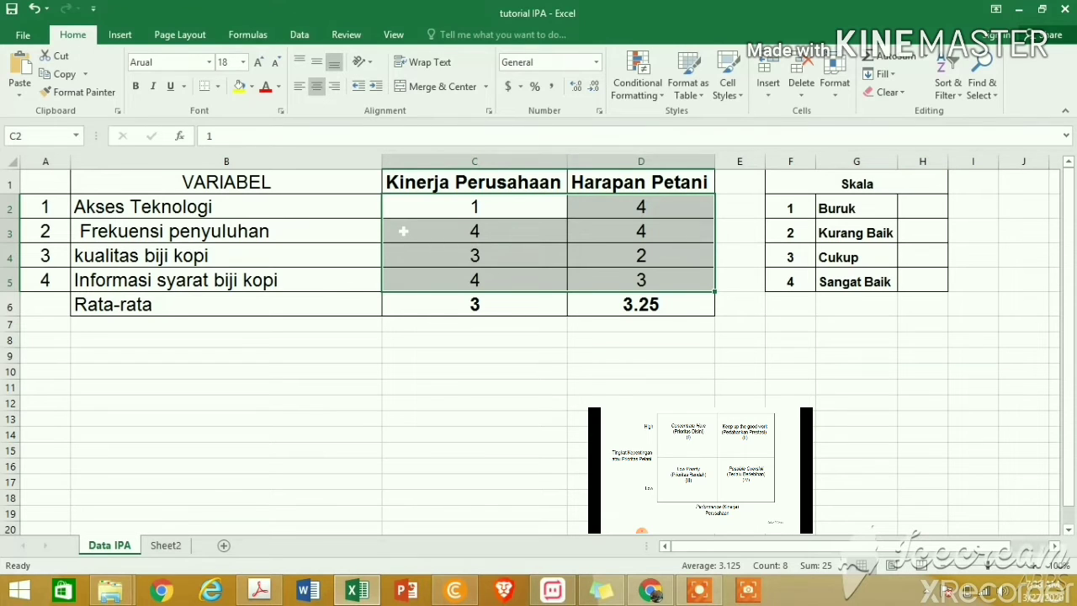
# - Insert an XY scatter chart plotting C2:D5 as company performance against farmer expectation, and place it below the data table
pyautogui.moveTo(438, 207); pyautogui.dragTo(586, 273)
pyautogui.click(120, 35)
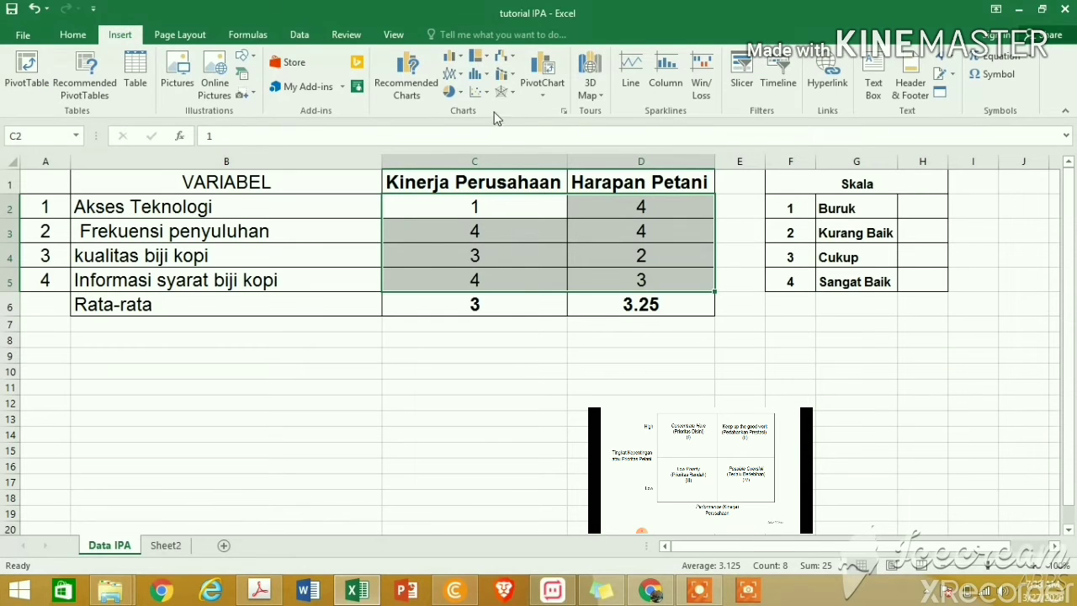
pyautogui.click(565, 113)
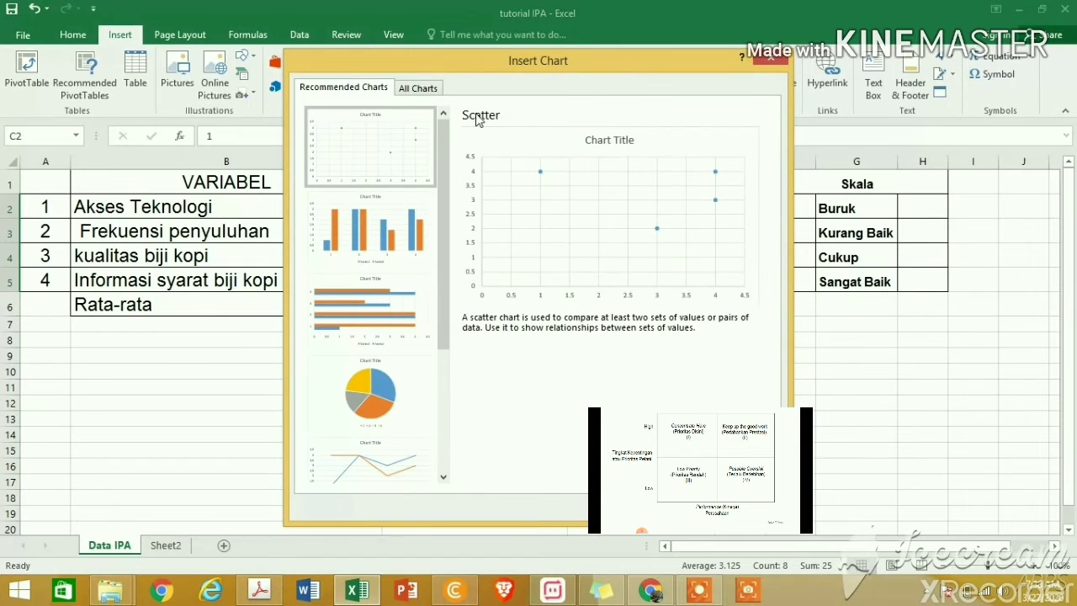
pyautogui.click(421, 87)
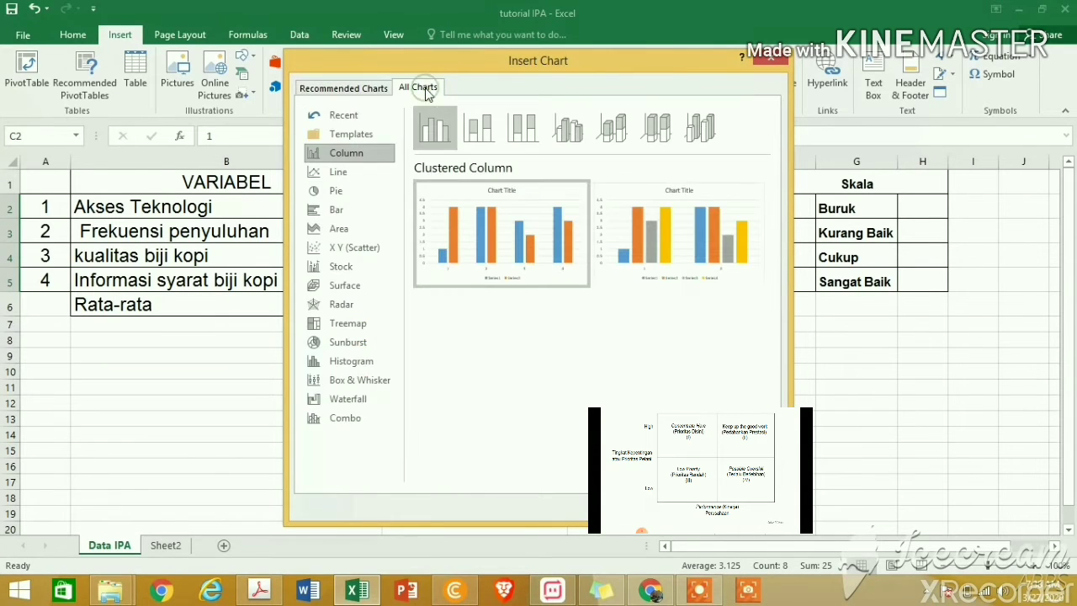
pyautogui.click(347, 249)
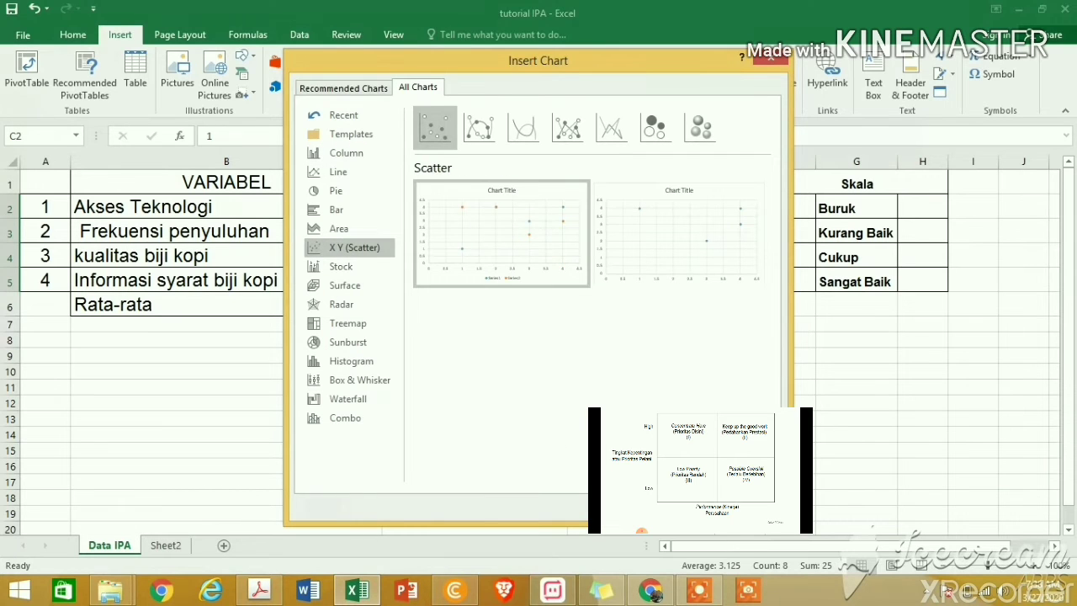
pyautogui.press('Return')
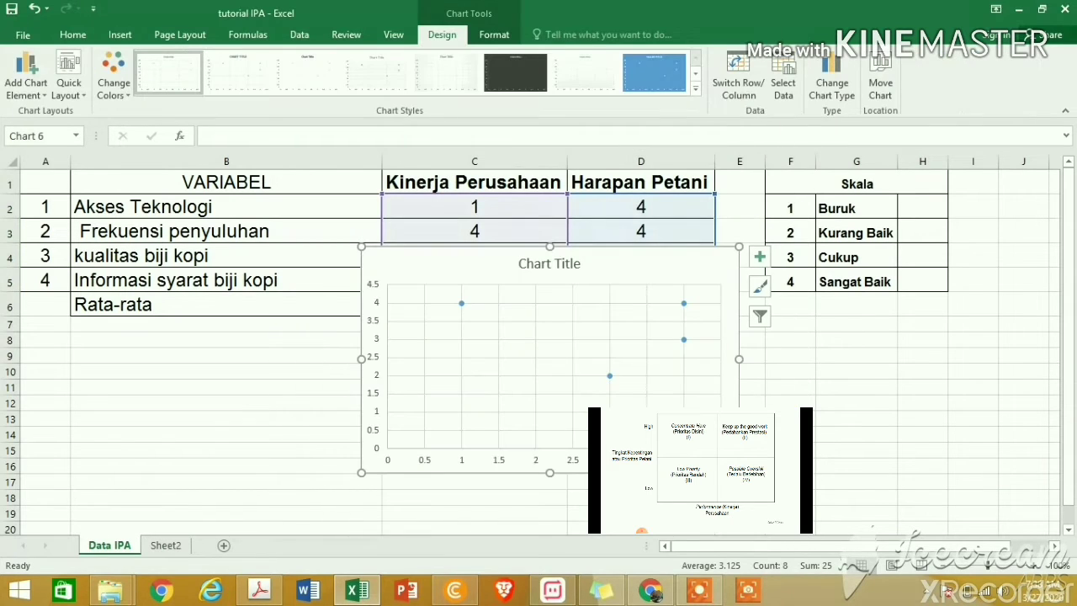
pyautogui.moveTo(584, 314); pyautogui.dragTo(388, 371)
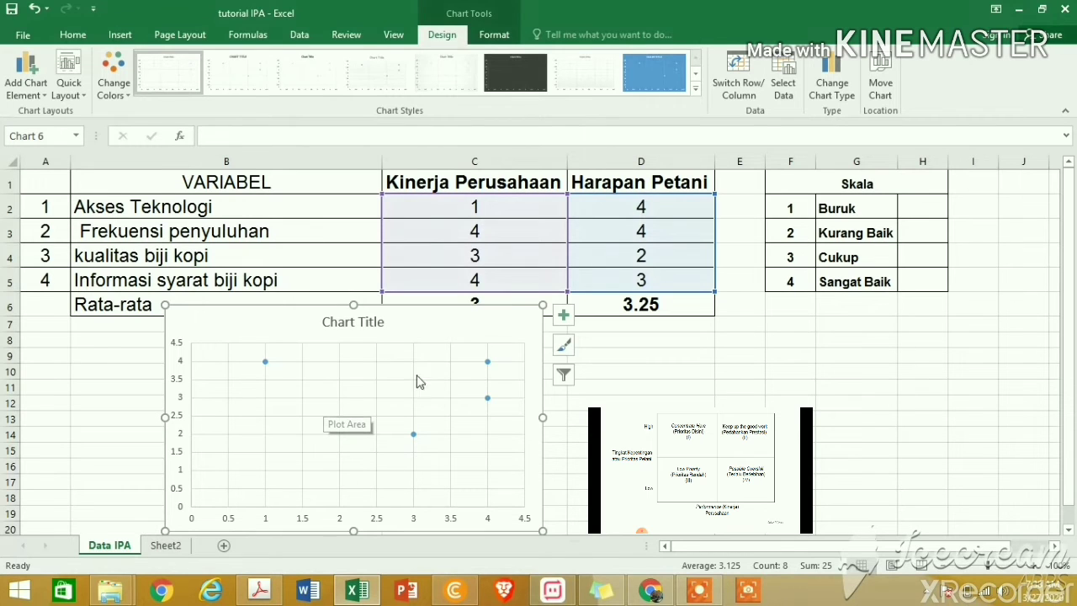
pyautogui.moveTo(430, 318); pyautogui.dragTo(430, 339)
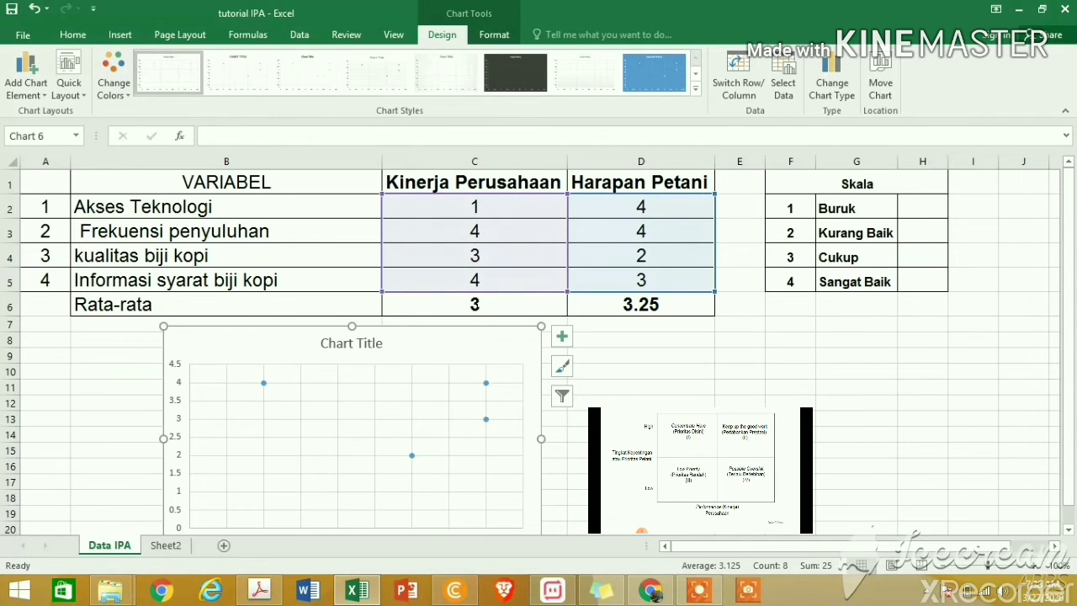
# - Add a data series named "rata-rata" to the scatter chart, with cell C6 as its X value
pyautogui.click(475, 306)
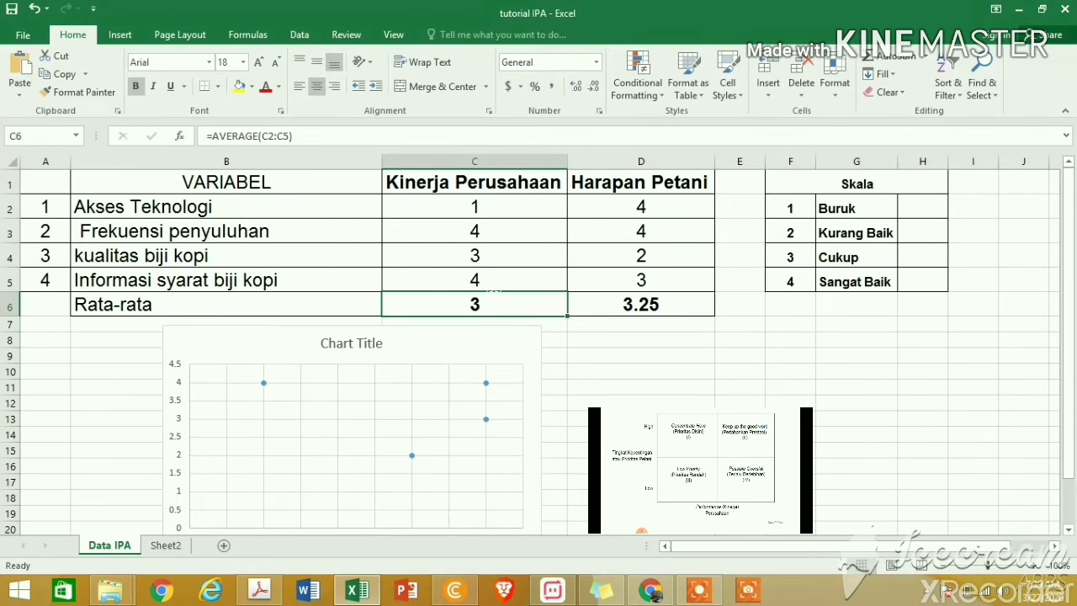
pyautogui.click(434, 412)
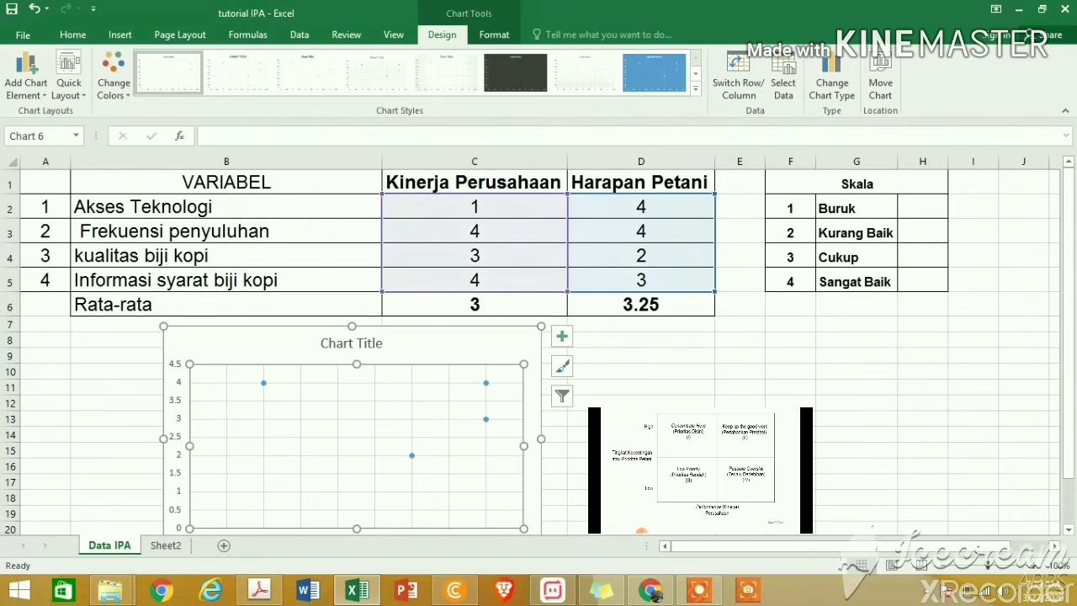
pyautogui.rightClick(435, 416)
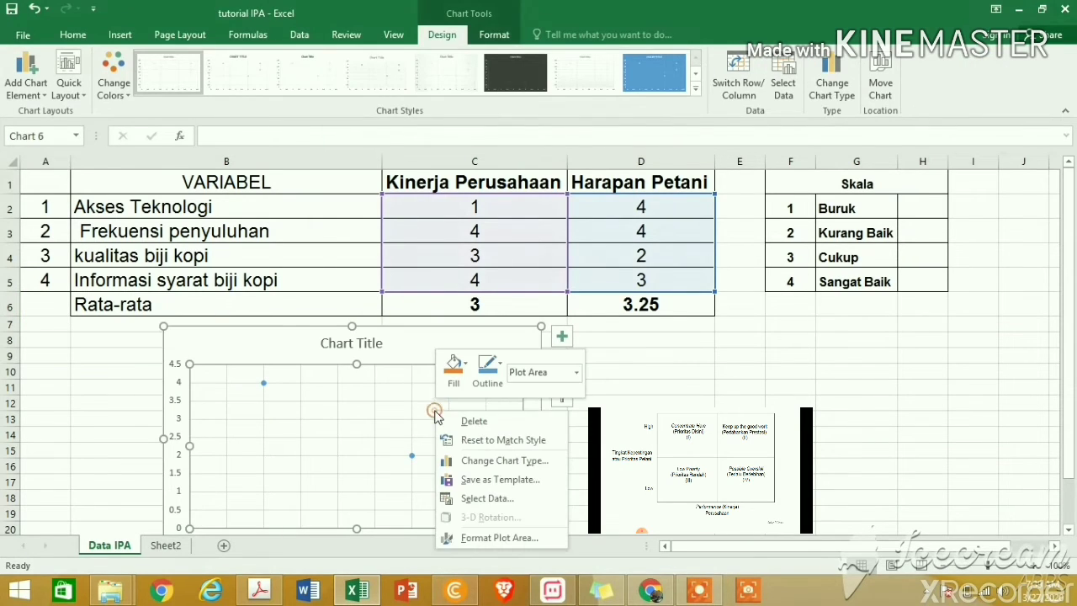
pyautogui.click(471, 498)
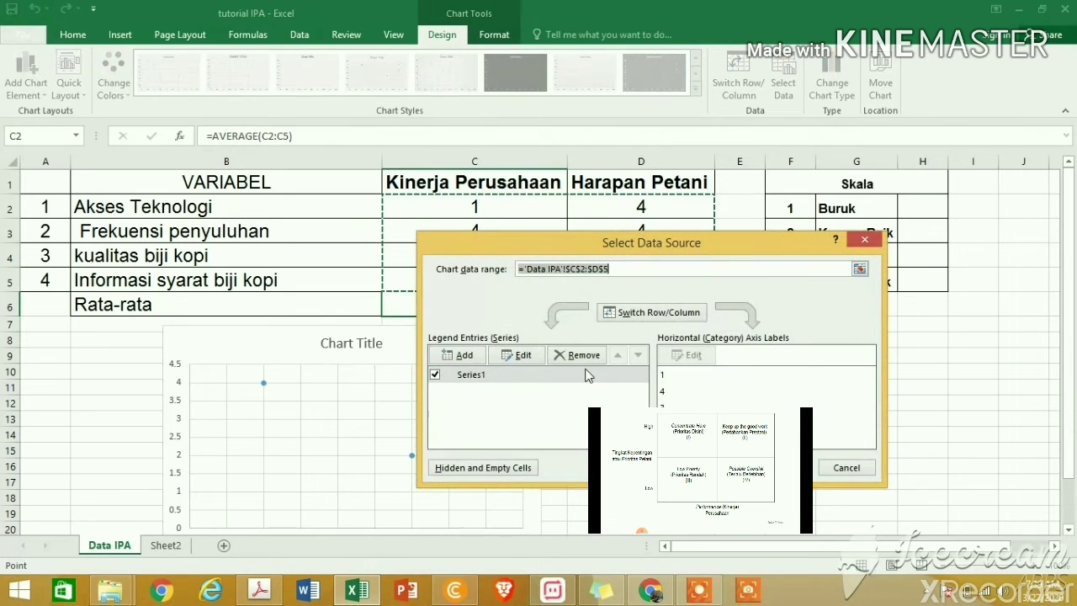
pyautogui.click(462, 357)
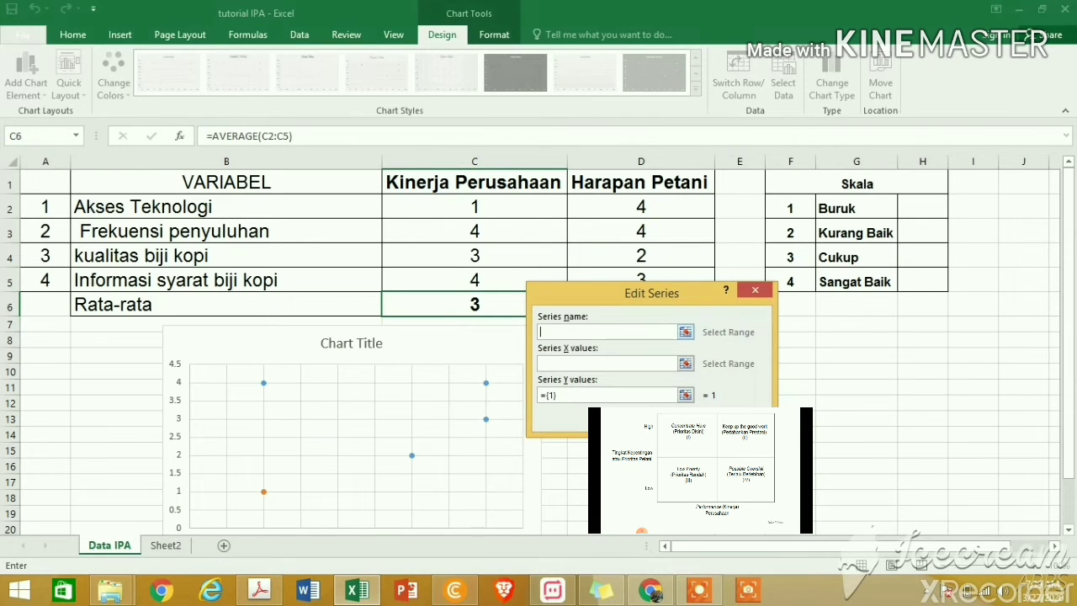
pyautogui.write('rata-rata')
pyautogui.click(555, 364)
pyautogui.click(495, 310)
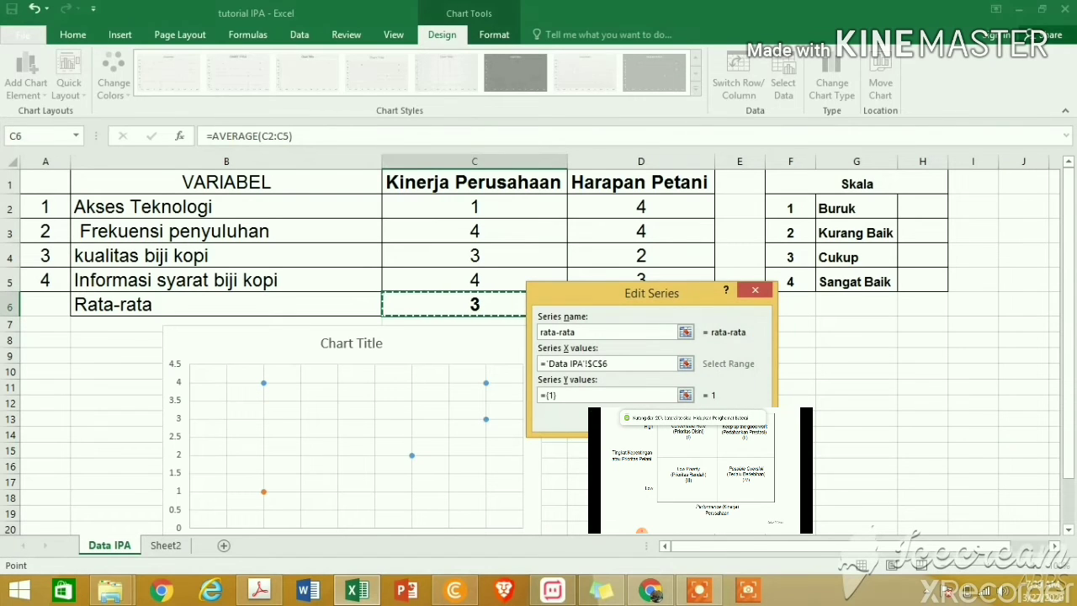
# - Set the Y value of the rata-rata series to cell D6 and apply the new data source
pyautogui.click(574, 395)
pyautogui.press('BackSpace')
pyautogui.press('BackSpace')
pyautogui.press('BackSpace')
pyautogui.press('BackSpace')
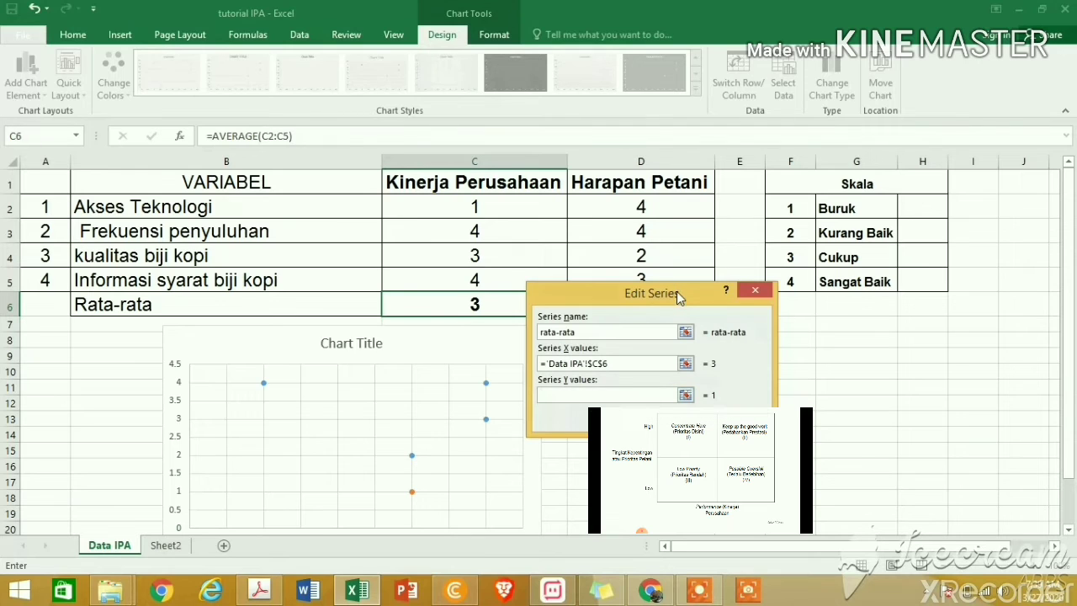
pyautogui.moveTo(676, 290); pyautogui.dragTo(675, 340)
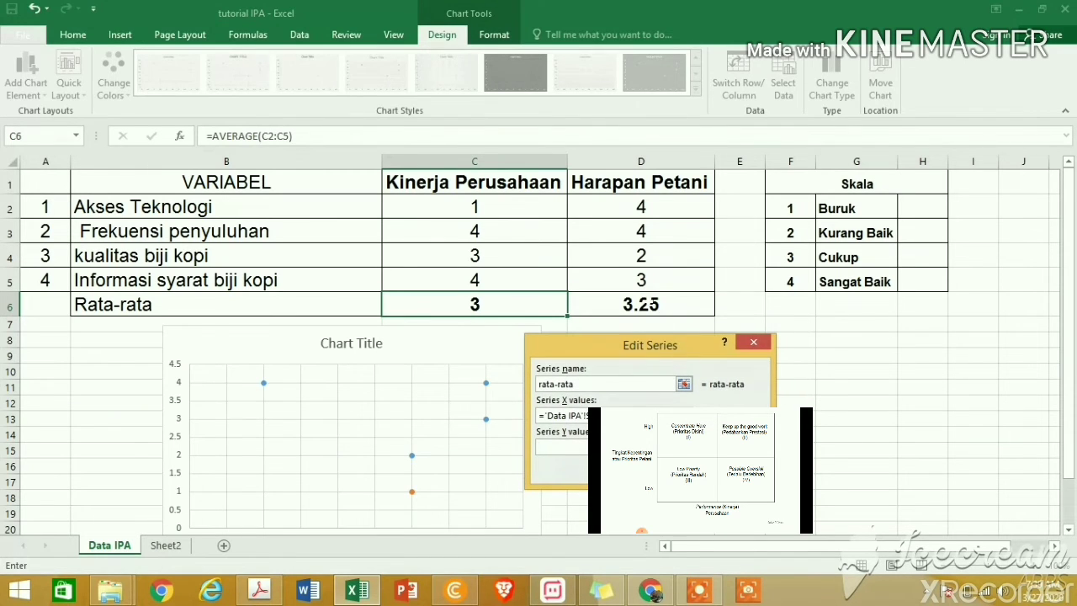
pyautogui.click(652, 304)
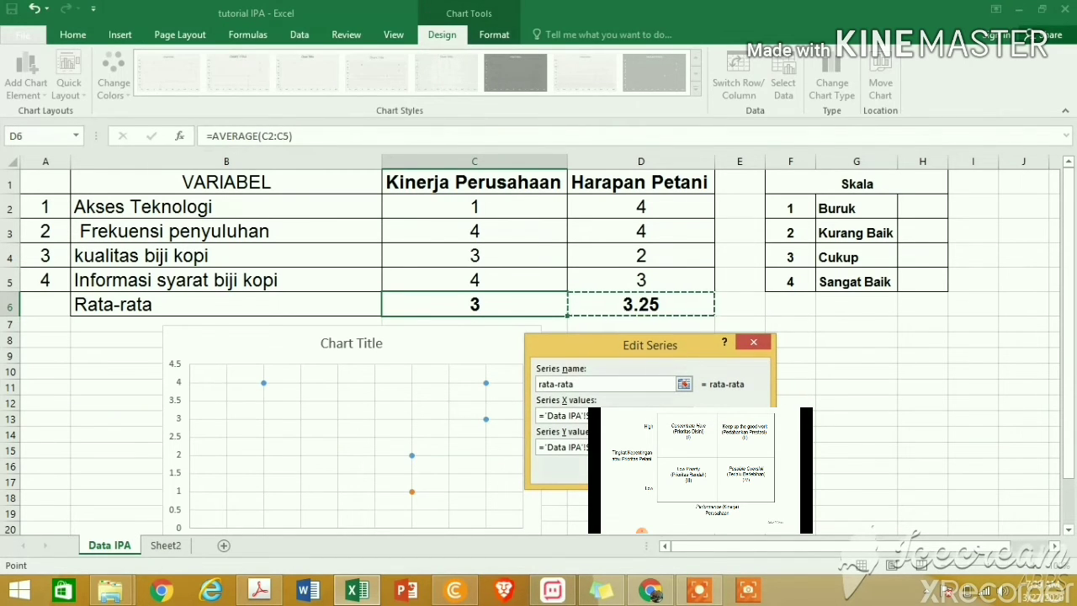
pyautogui.press('Return')
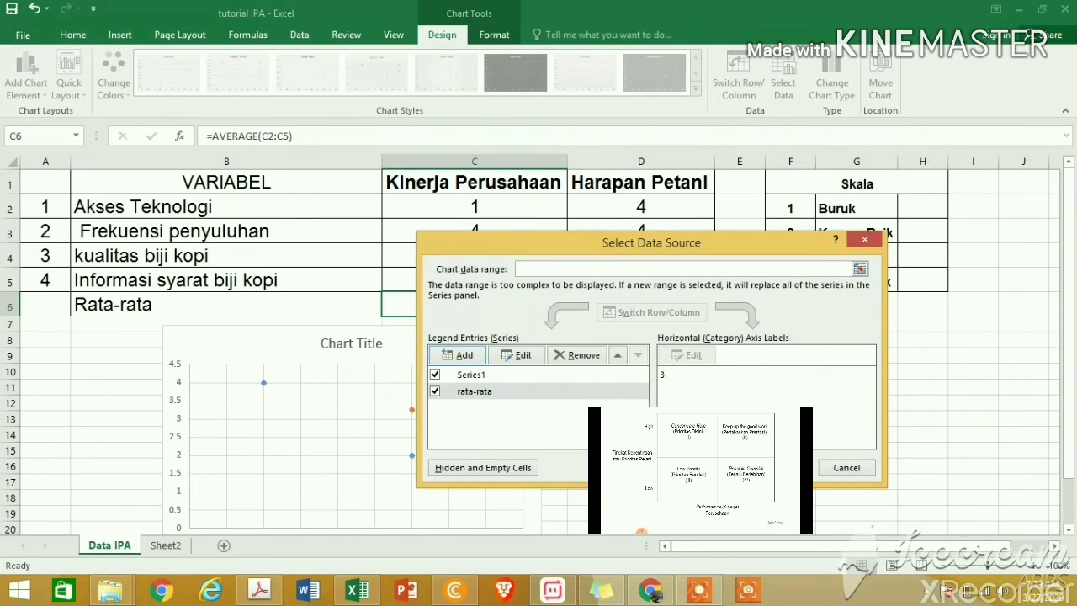
pyautogui.press('Return')
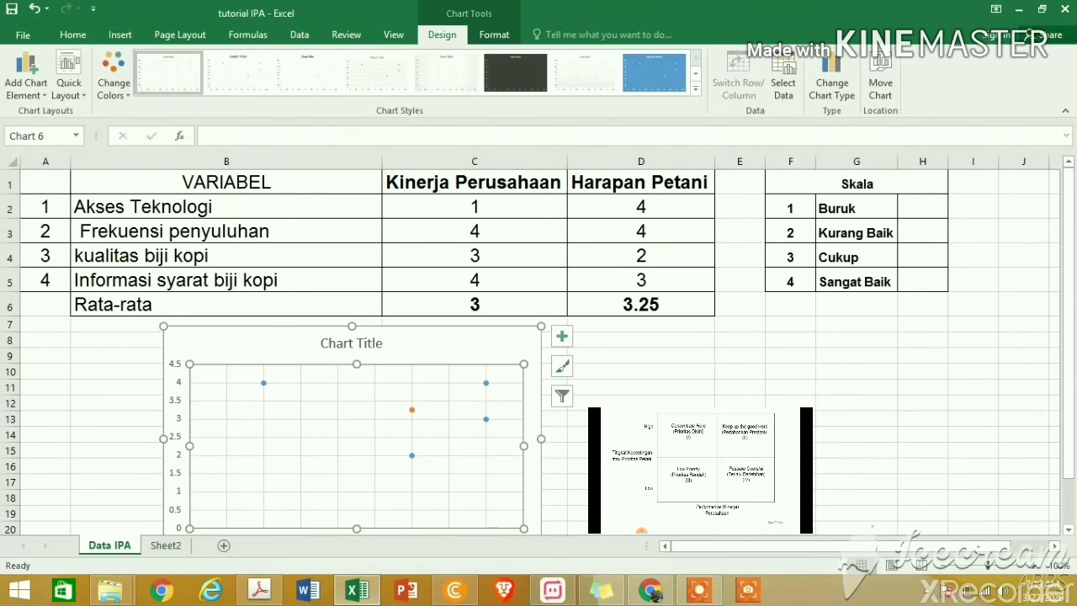
# - Draw a vertical line about 2.21" long through the chart's average point, spanning the plot area, and style it black
pyautogui.moveTo(1068, 467); pyautogui.dragTo(1070, 505)
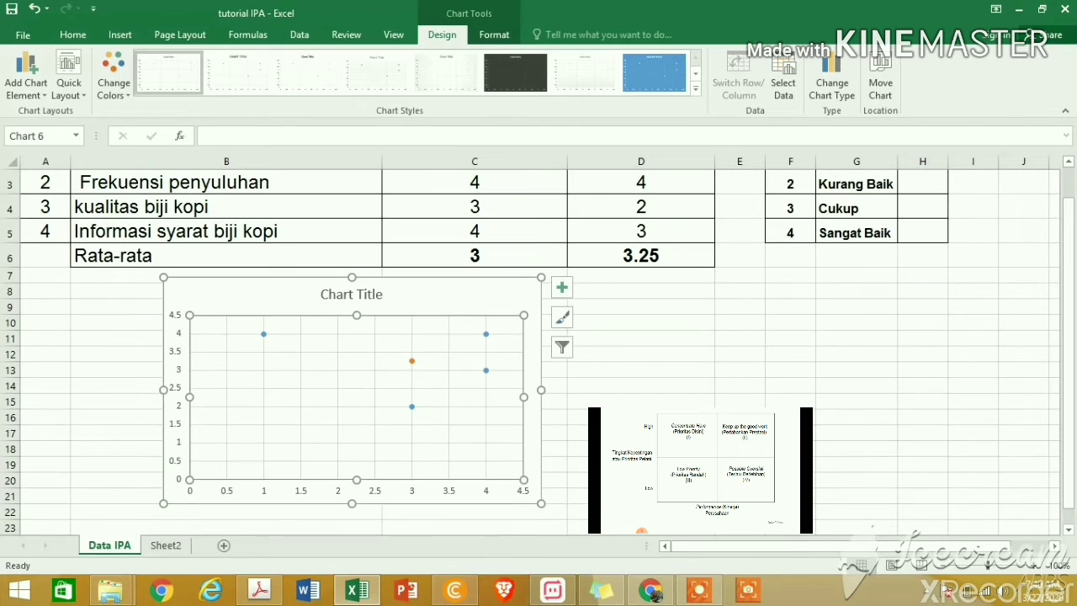
pyautogui.click(412, 362)
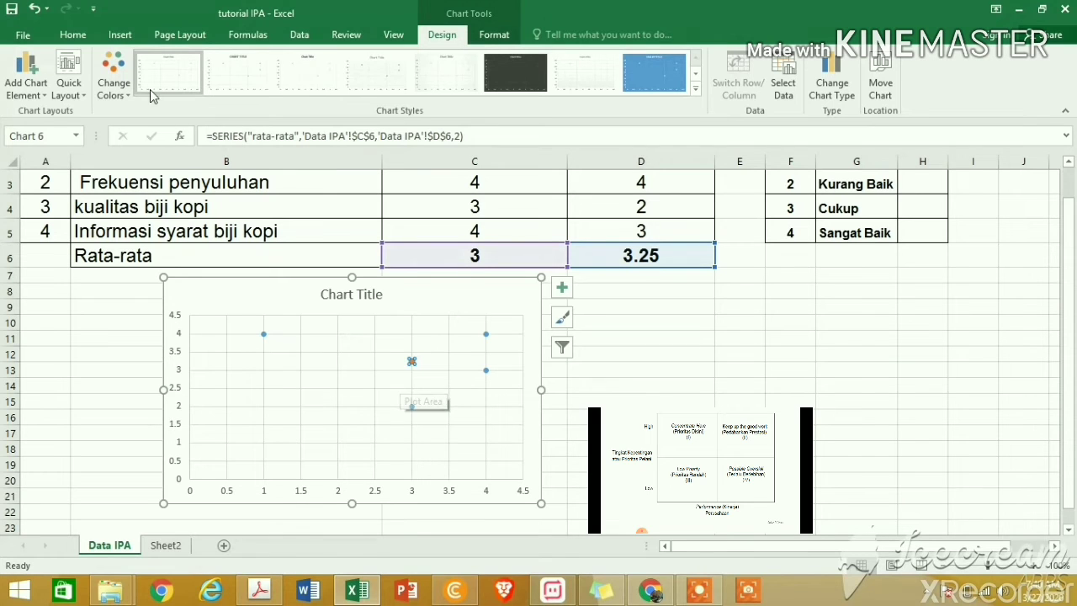
pyautogui.click(120, 37)
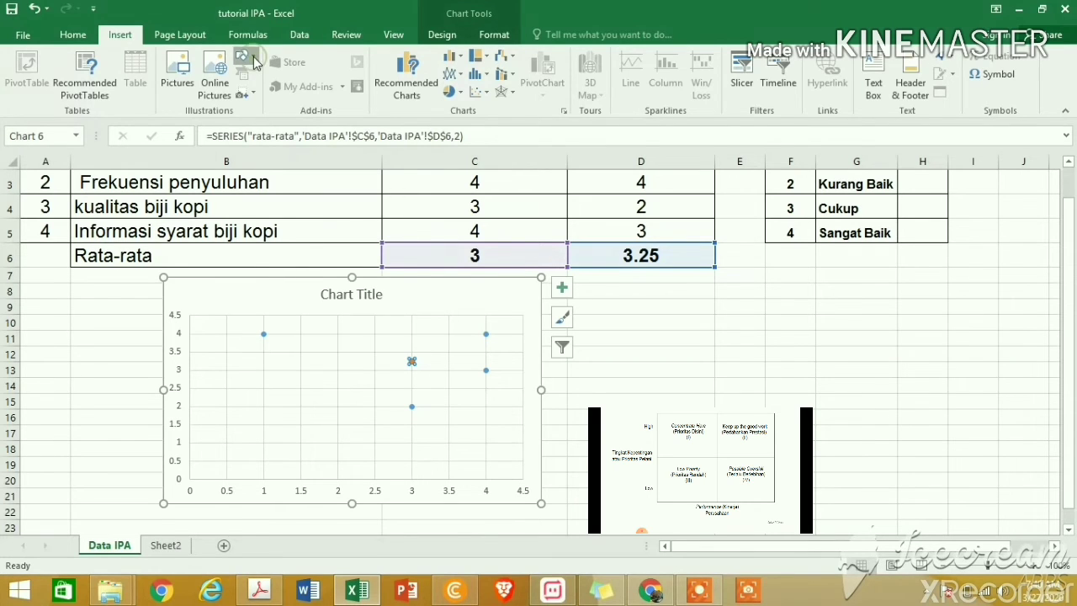
pyautogui.click(255, 64)
pyautogui.click(257, 89)
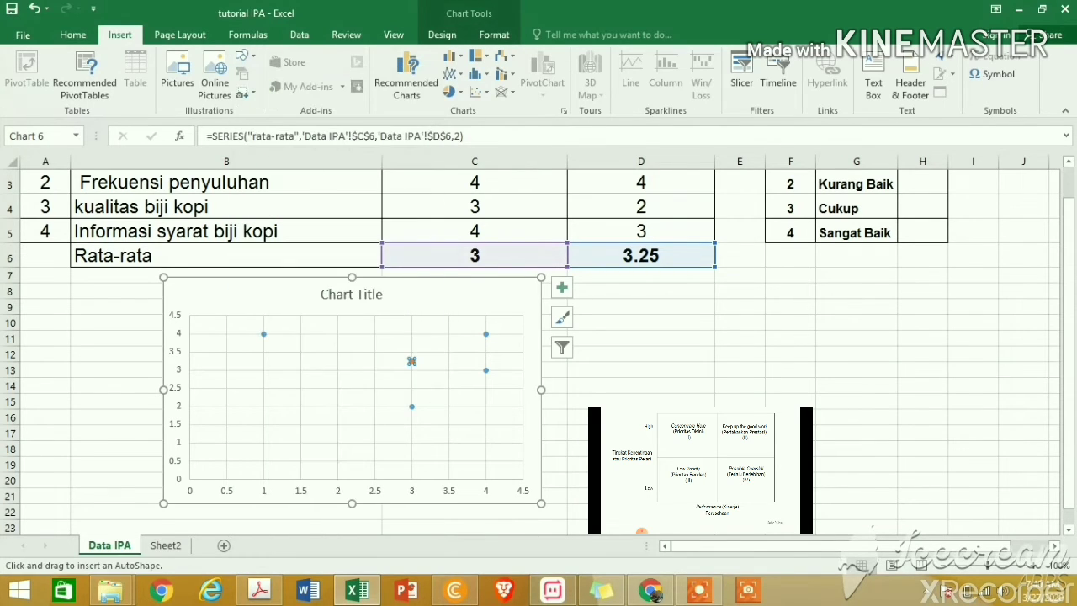
pyautogui.moveTo(412, 315); pyautogui.dragTo(413, 481)
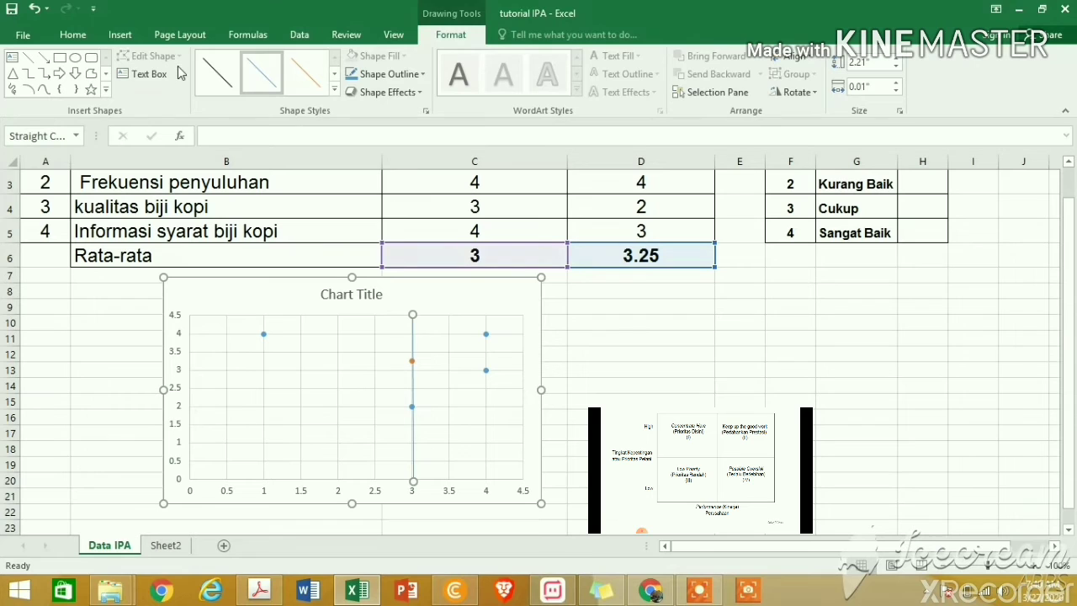
pyautogui.click(213, 71)
# - Draw a horizontal line about 4.43" long through the average point across the plot area and style it black
pyautogui.click(29, 57)
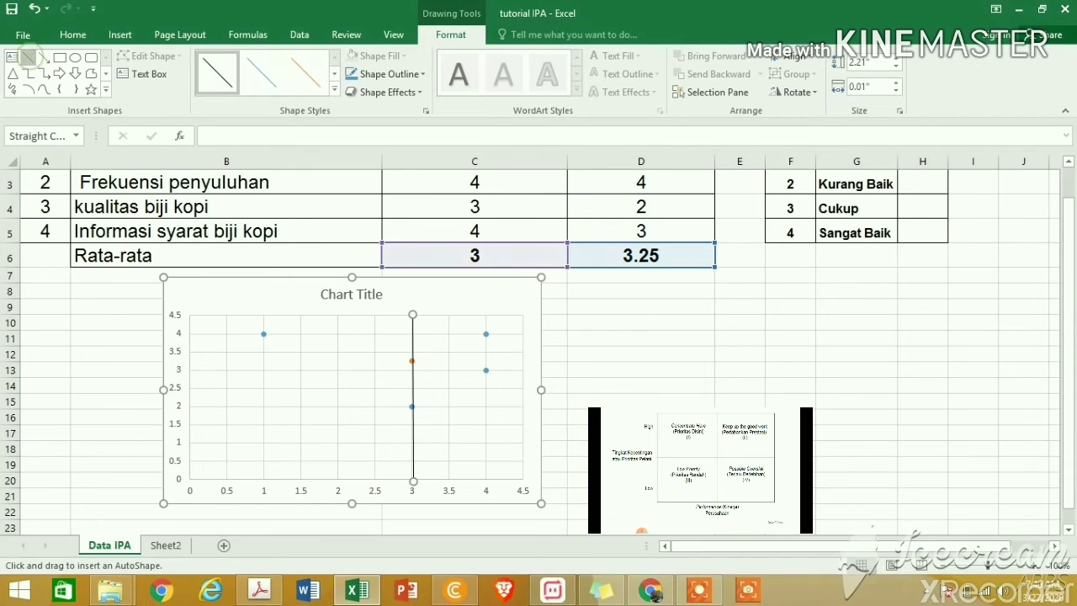
pyautogui.moveTo(190, 362); pyautogui.dragTo(516, 361)
pyautogui.moveTo(523, 360); pyautogui.dragTo(525, 360)
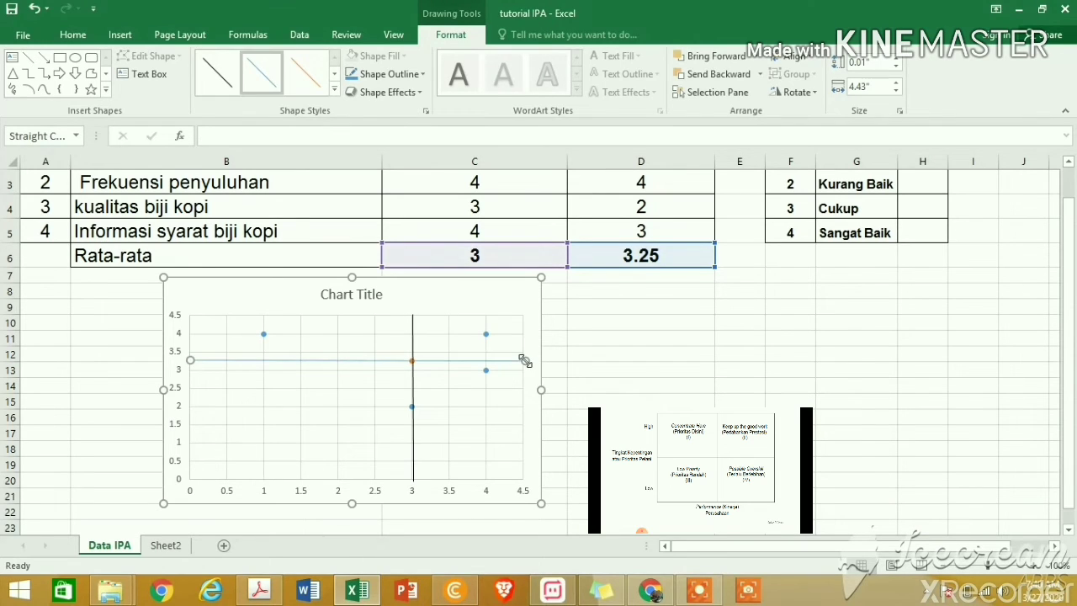
pyautogui.click(225, 87)
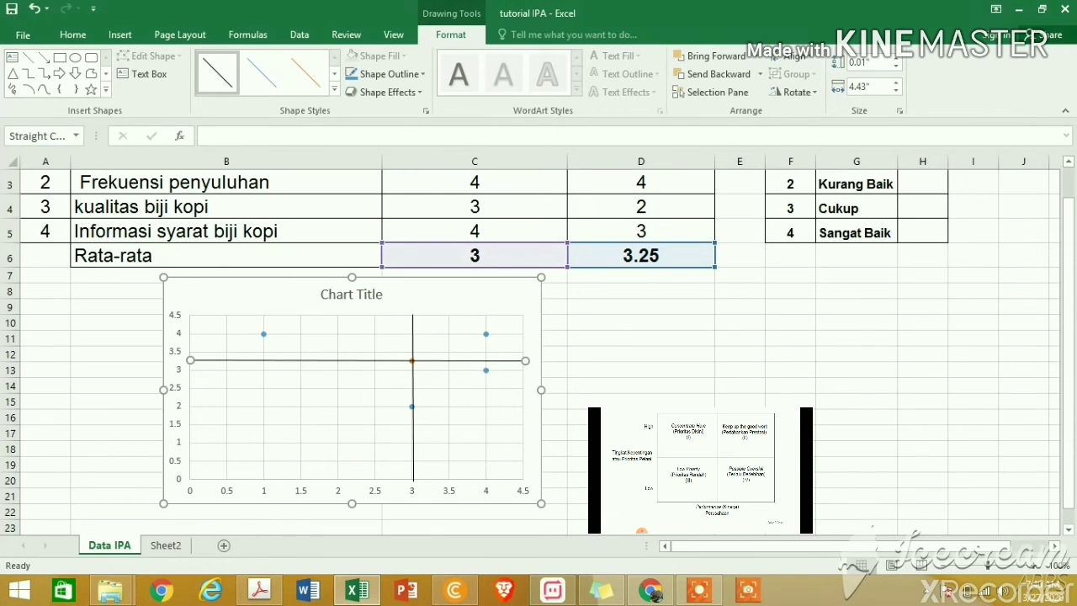
# - Add axis titles to the scatter chart
pyautogui.click(461, 471)
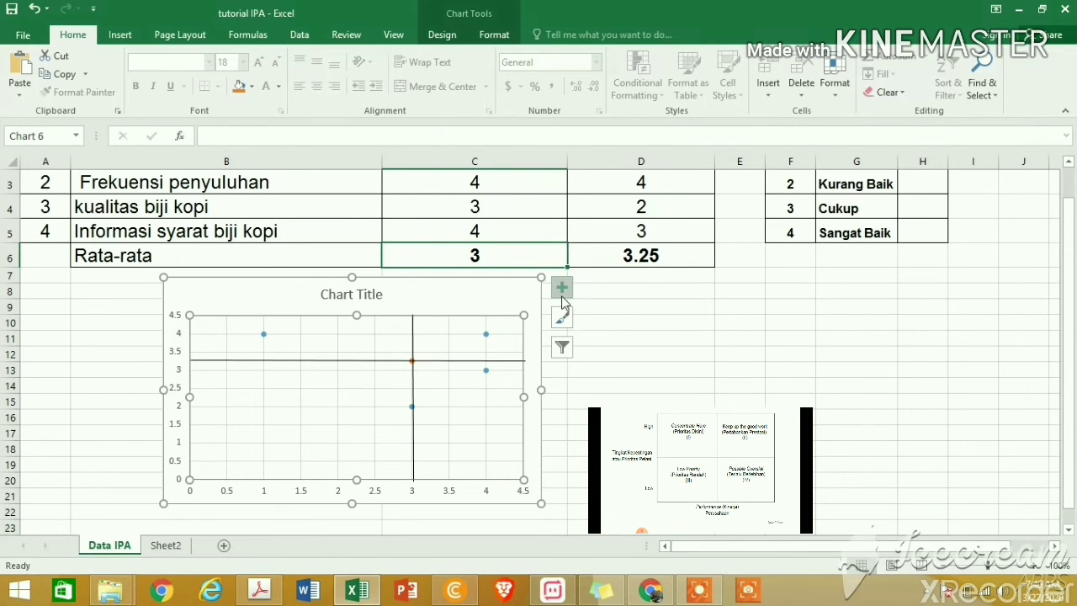
pyautogui.click(562, 289)
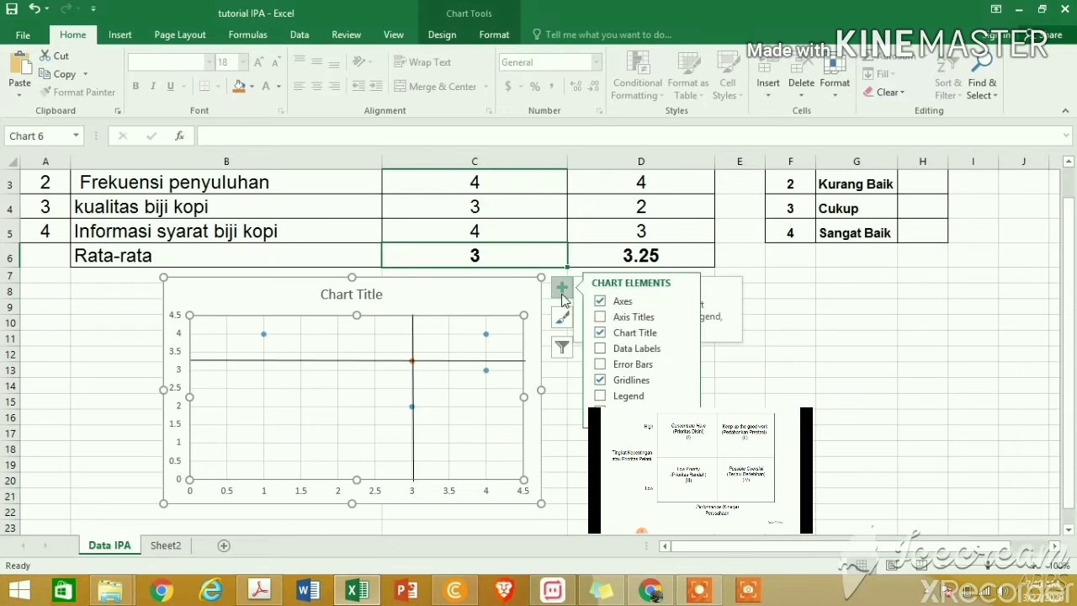
pyautogui.click(601, 320)
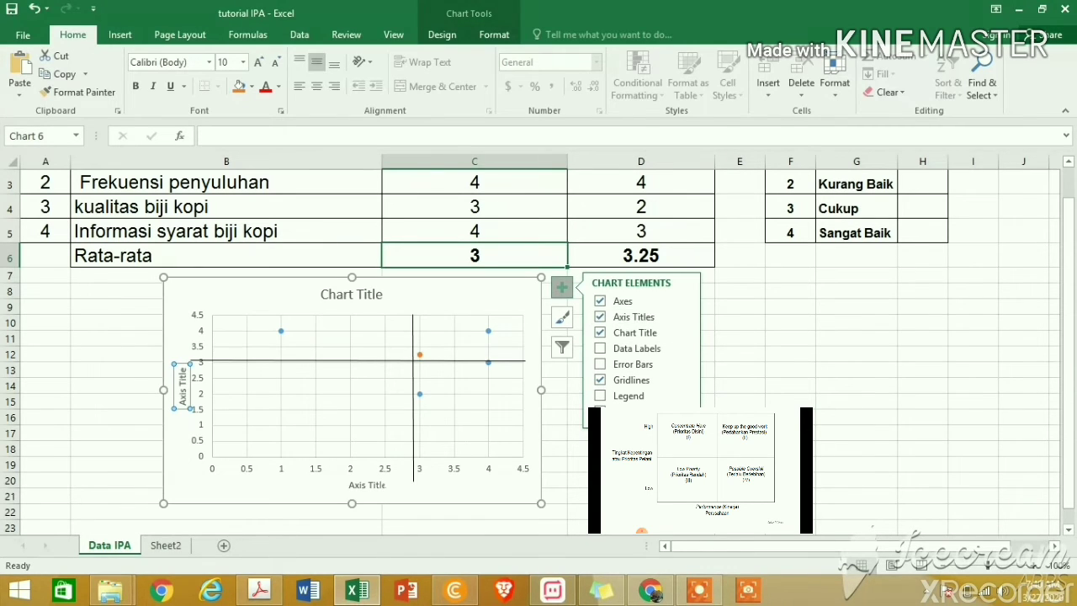
# - Replace the horizontal axis title text with "Kinerja perusahaan"
pyautogui.click(367, 485)
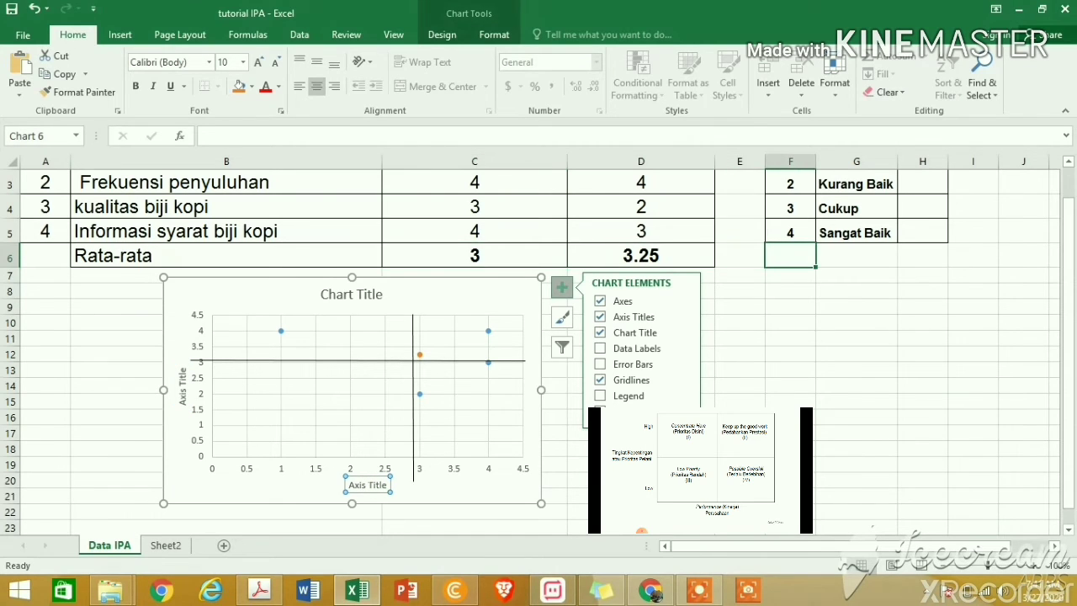
pyautogui.click(367, 484)
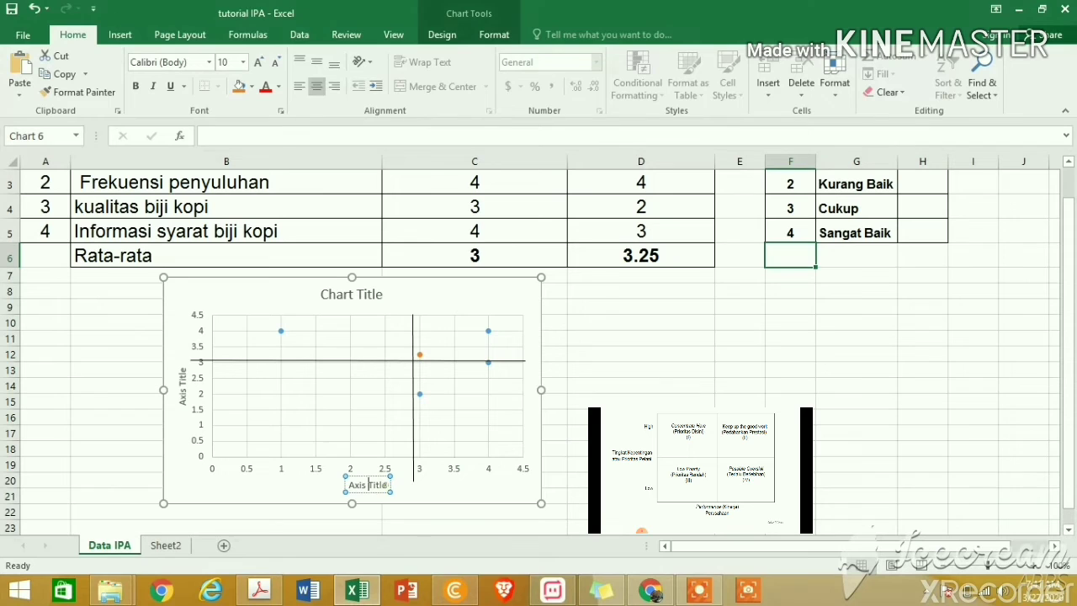
pyautogui.click(387, 485)
pyautogui.click(207, 135)
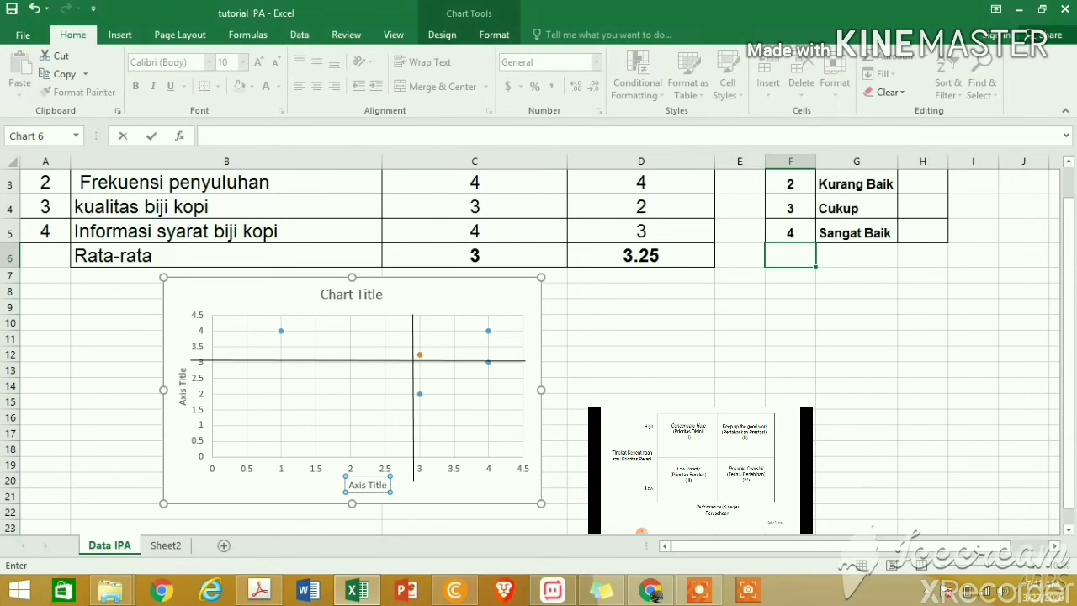
pyautogui.click(382, 485)
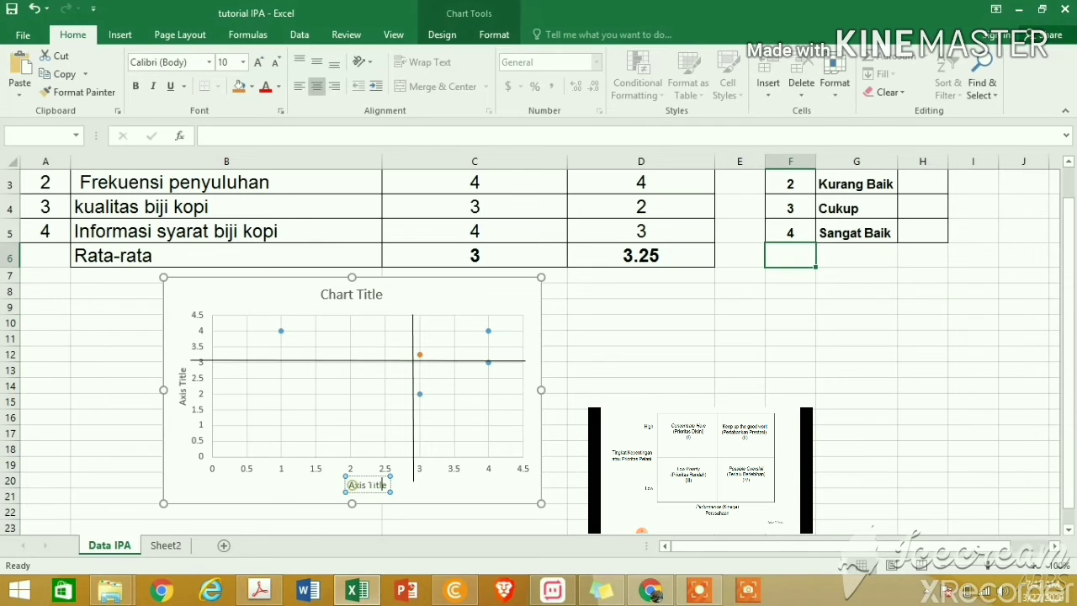
pyautogui.moveTo(348, 485); pyautogui.dragTo(387, 486)
pyautogui.write('K')
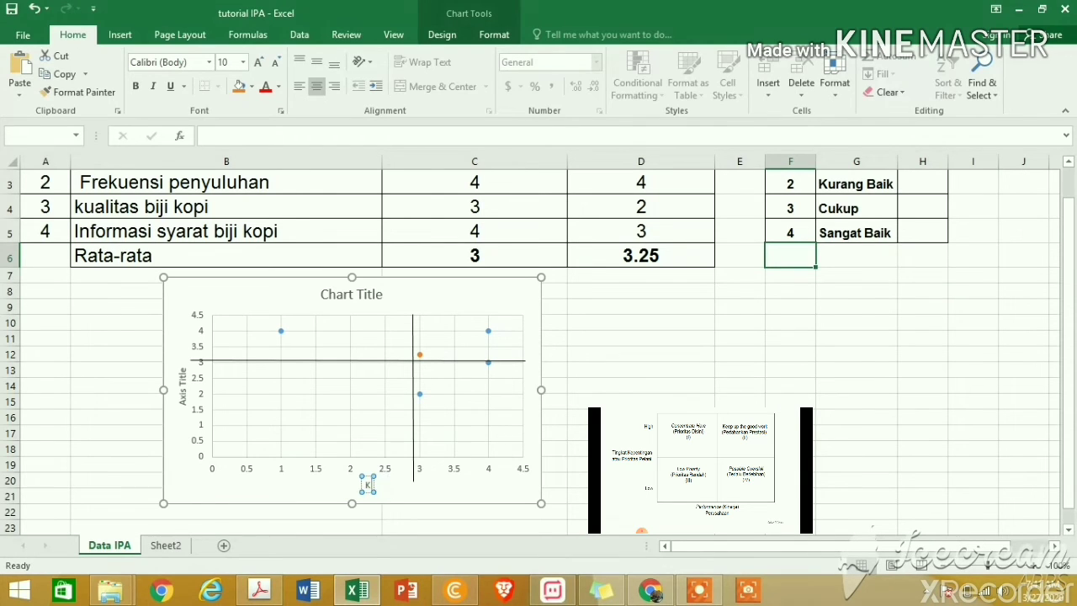
pyautogui.write('inerja perusahaan')
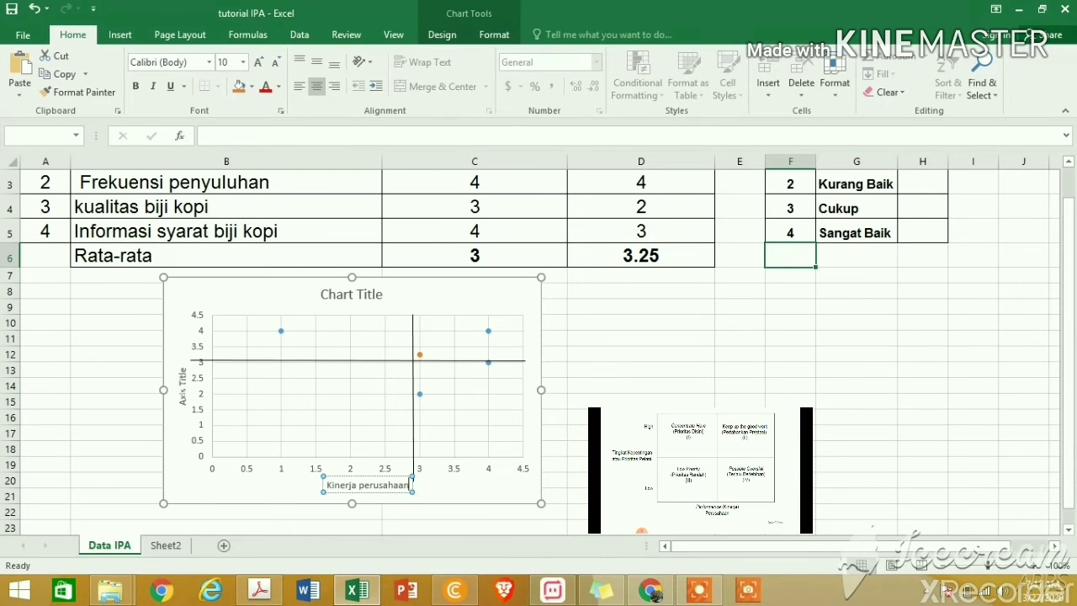
# - Replace the vertical axis title text with "Harapan Petani"
pyautogui.click(183, 392)
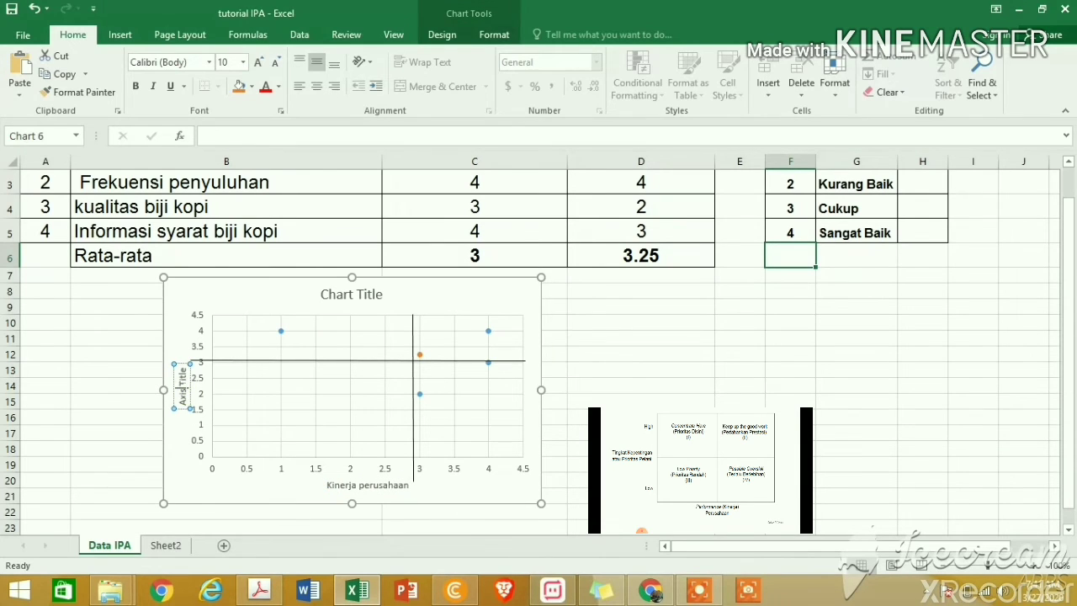
pyautogui.click(183, 383)
pyautogui.press('Right')
pyautogui.press('Right')
pyautogui.press('Right')
pyautogui.press('Right')
pyautogui.press('BackSpace')
pyautogui.press('BackSpace')
pyautogui.press('BackSpace')
pyautogui.press('BackSpace')
pyautogui.press('BackSpace')
pyautogui.press('BackSpace')
pyautogui.press('BackSpace')
pyautogui.press('BackSpace')
pyautogui.press('BackSpace')
pyautogui.press('BackSpace')
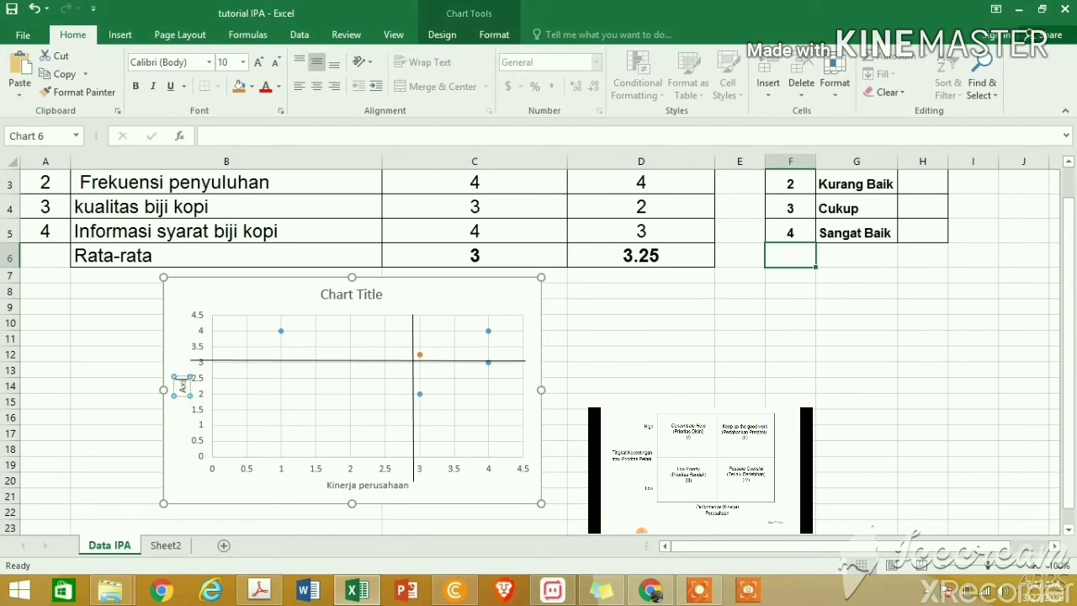
pyautogui.write('Harapan Petani')
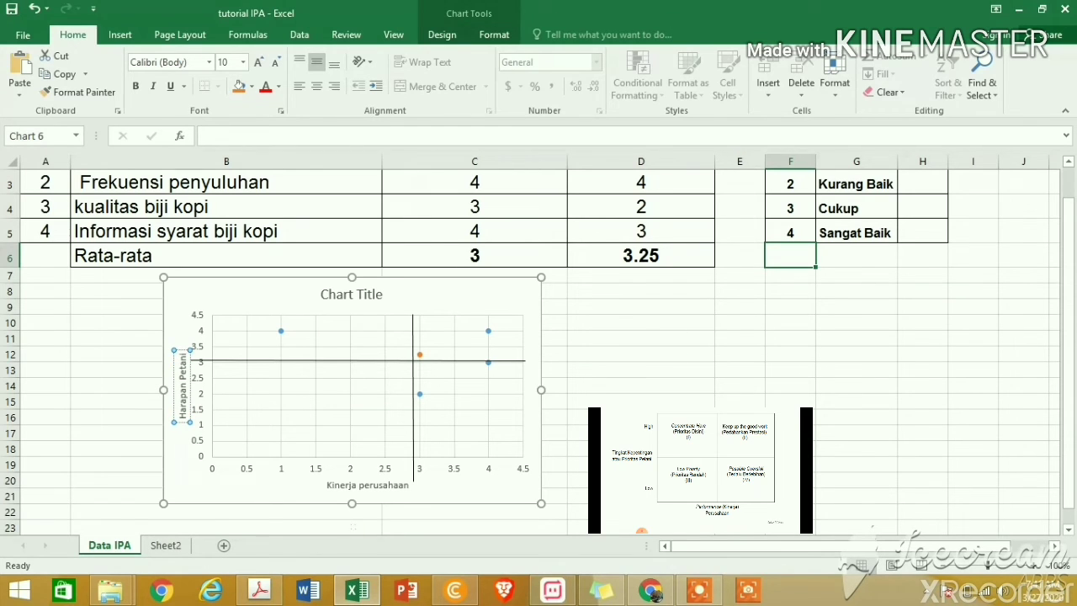
pyautogui.click(353, 527)
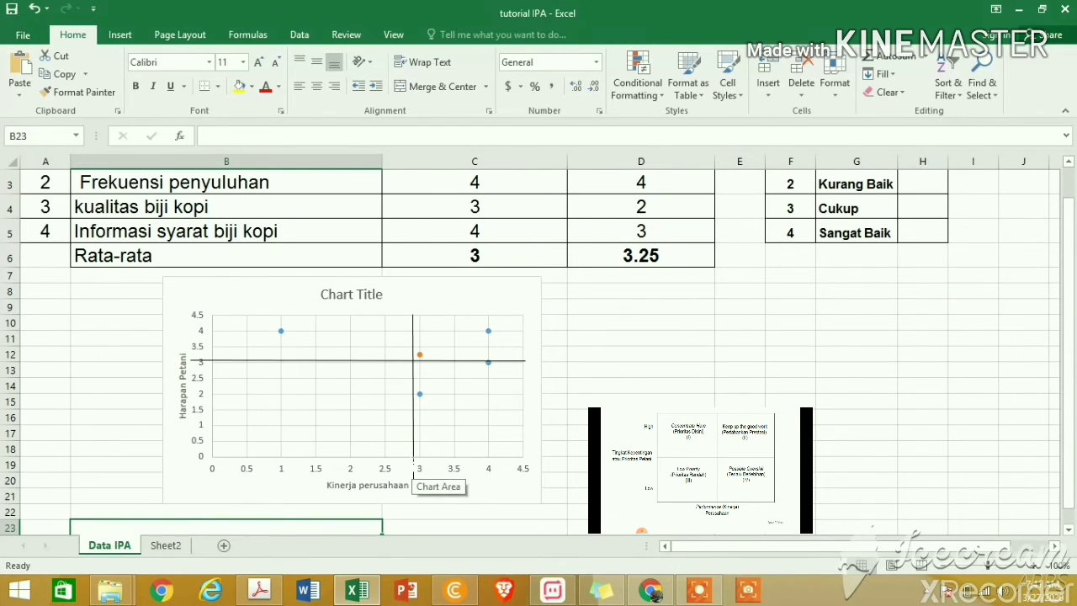
# - Align the vertical average line with the orange average point and fit its ends to the plot area
pyautogui.moveTo(413, 471); pyautogui.dragTo(421, 471)
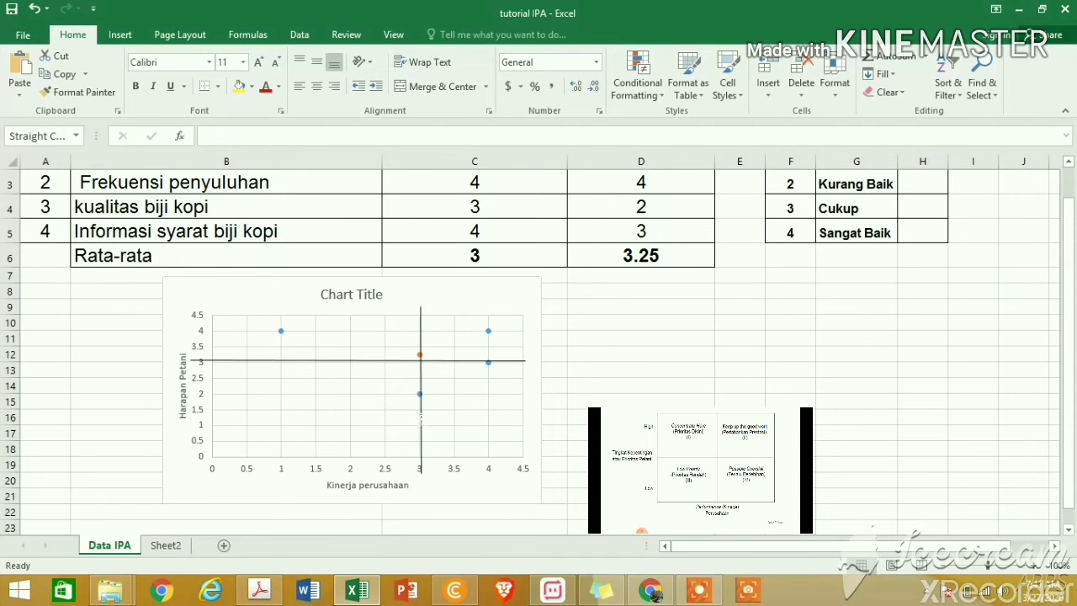
pyautogui.moveTo(421, 418); pyautogui.dragTo(420, 404)
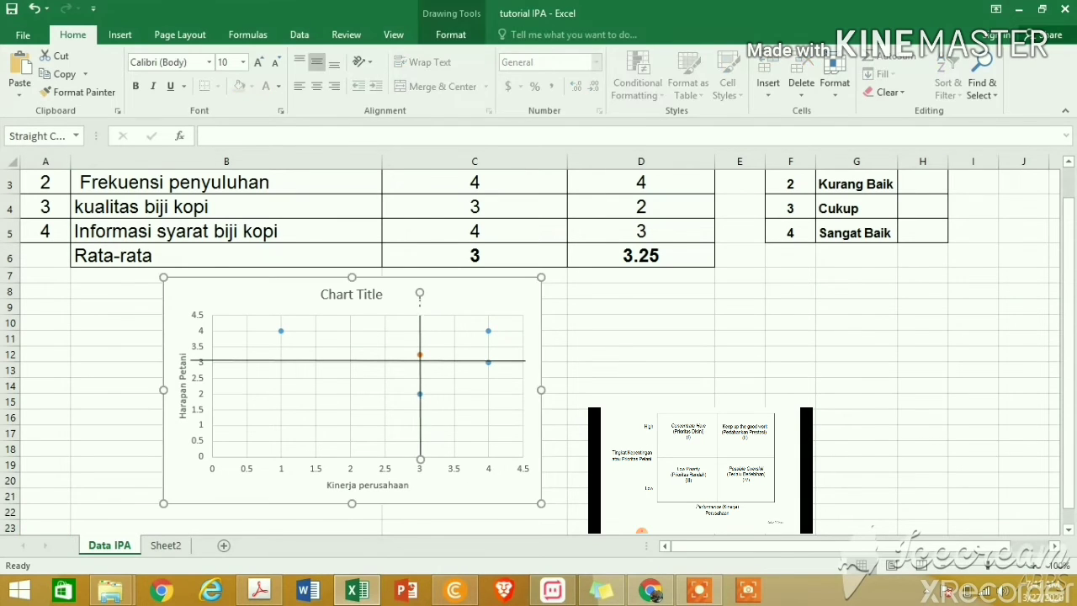
pyautogui.moveTo(420, 293); pyautogui.dragTo(419, 315)
# - Add data labels to the points of the scatter chart
pyautogui.click(510, 340)
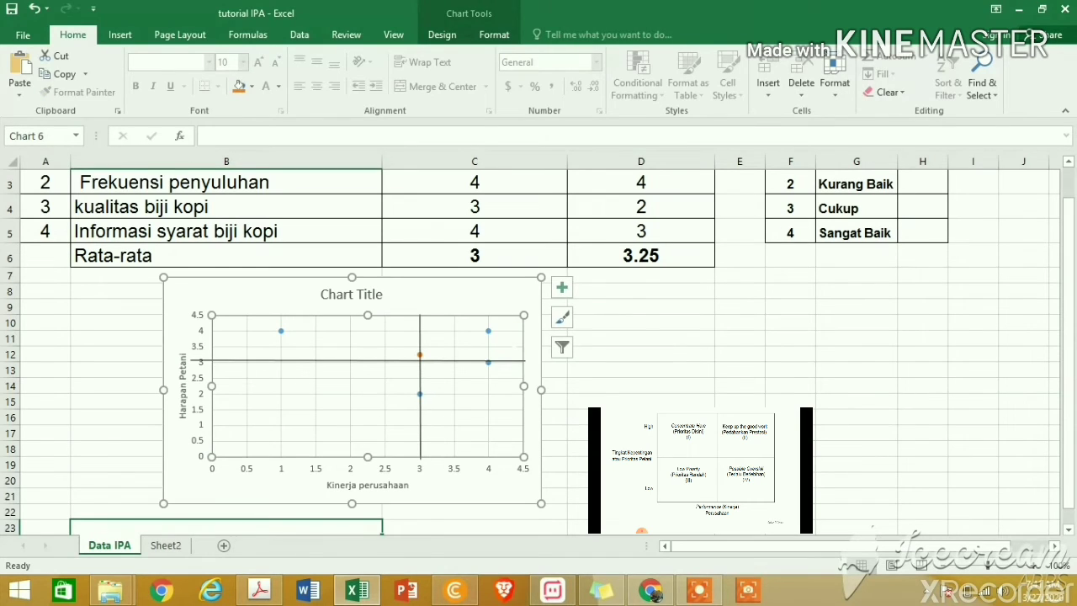
pyautogui.click(564, 290)
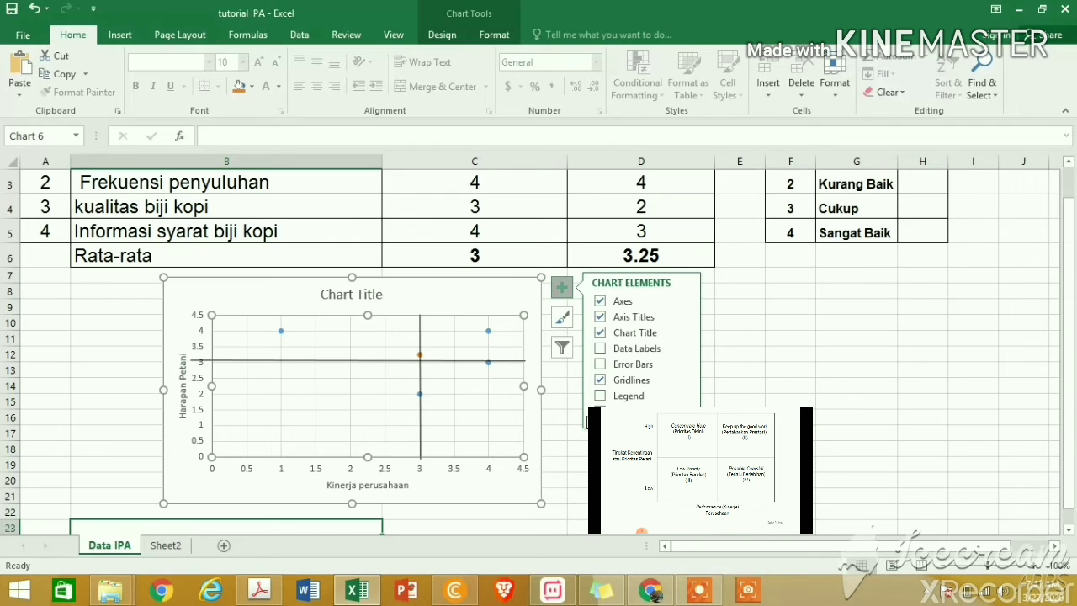
pyautogui.click(601, 349)
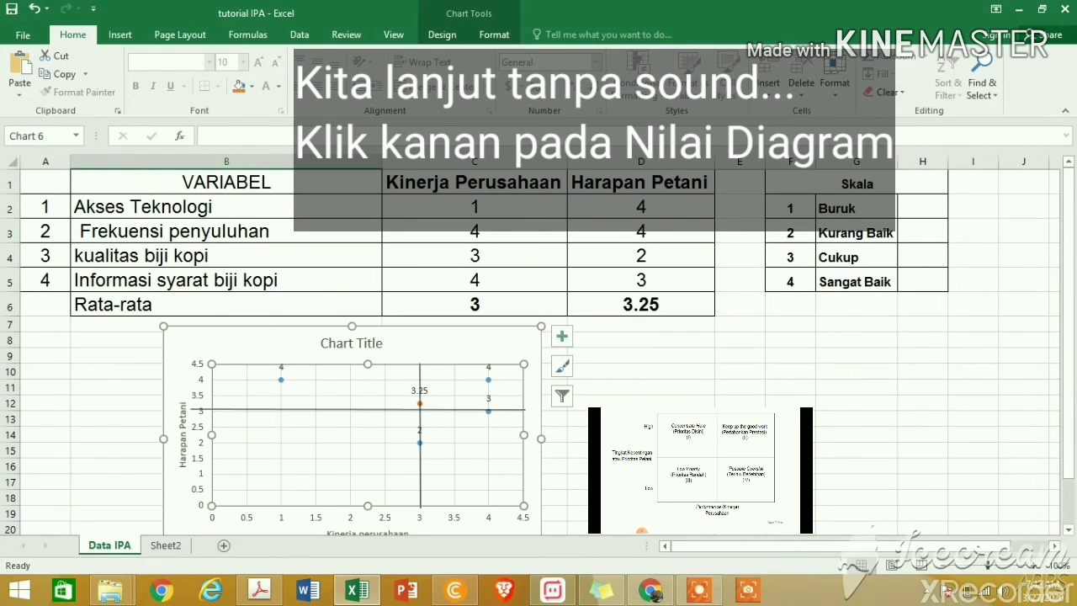
# - Include the X value alongside the Y value in the data labels of the four blue variable points
pyautogui.click(488, 367)
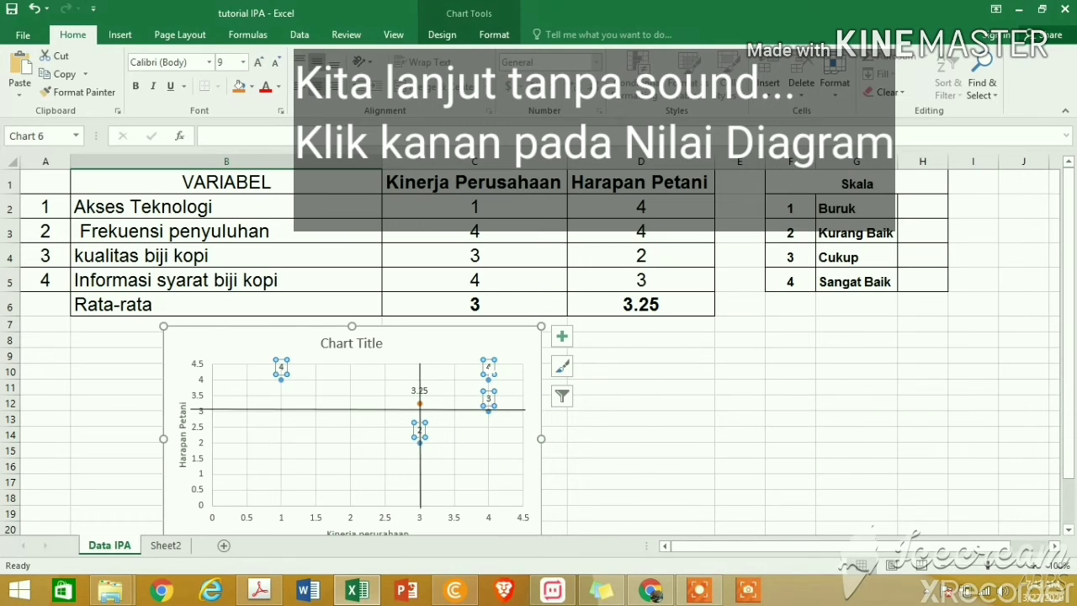
pyautogui.rightClick(492, 379)
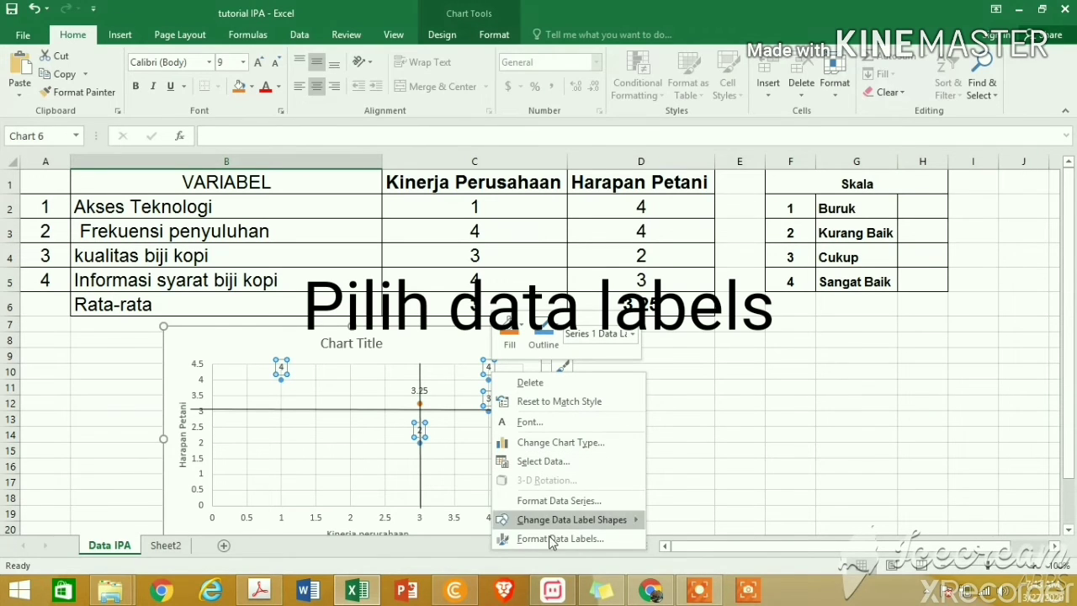
pyautogui.click(552, 542)
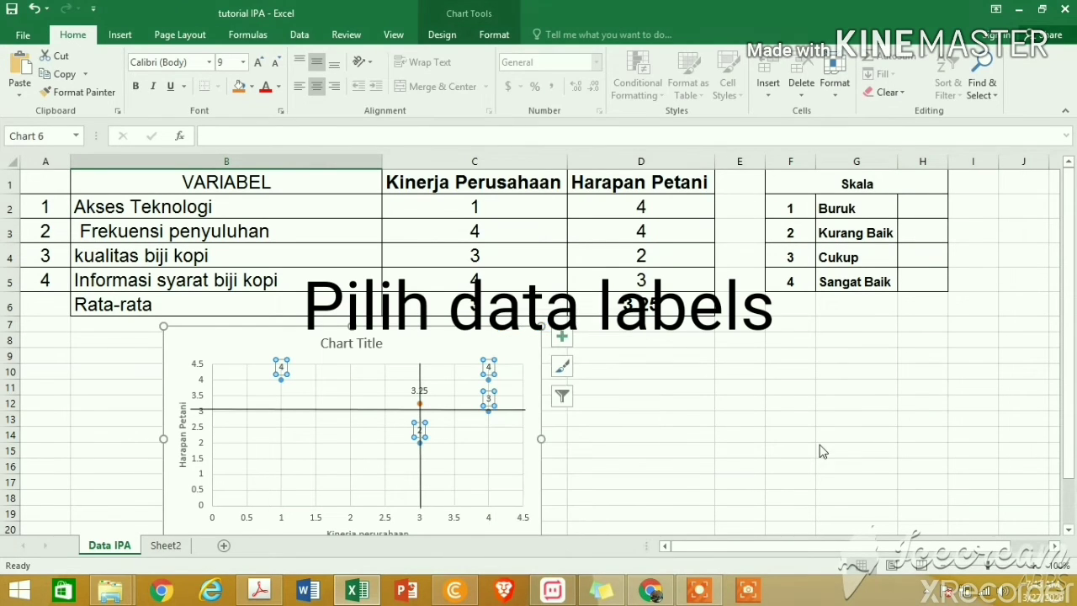
pyautogui.rightClick(489, 370)
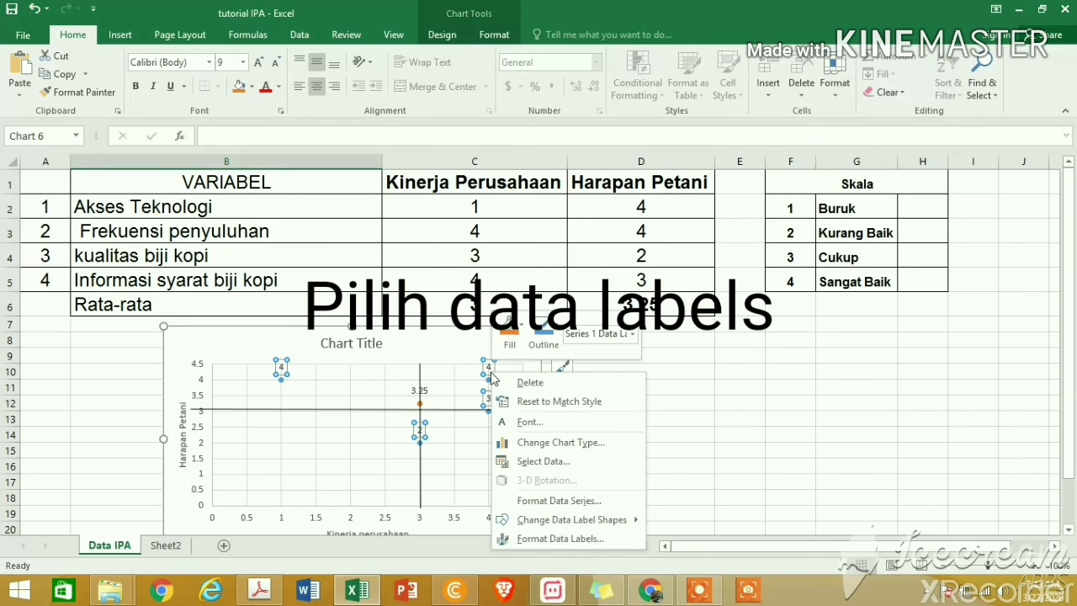
pyautogui.click(553, 539)
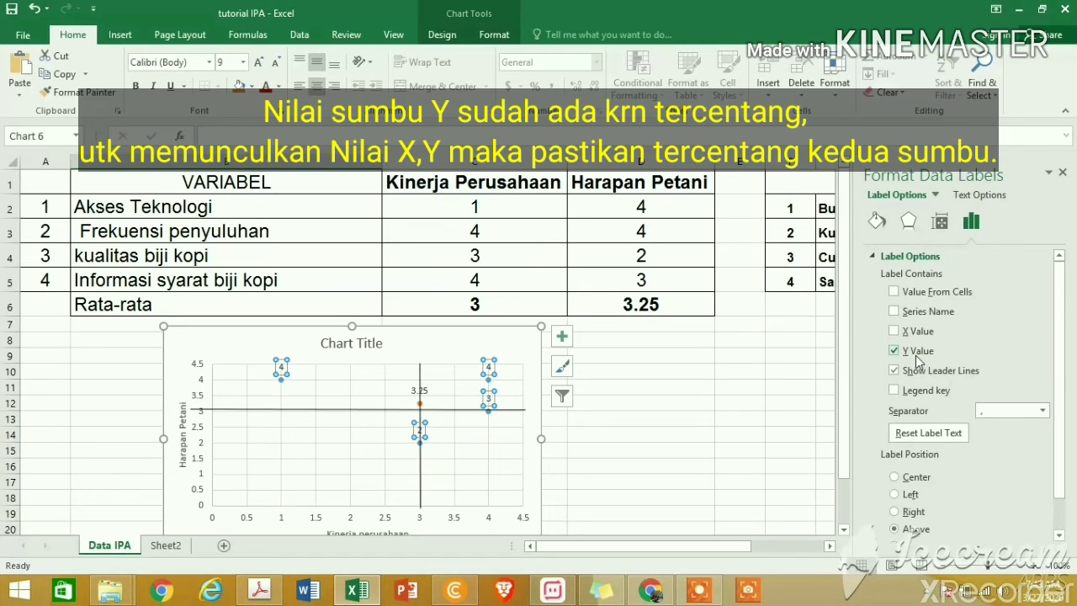
pyautogui.click(894, 330)
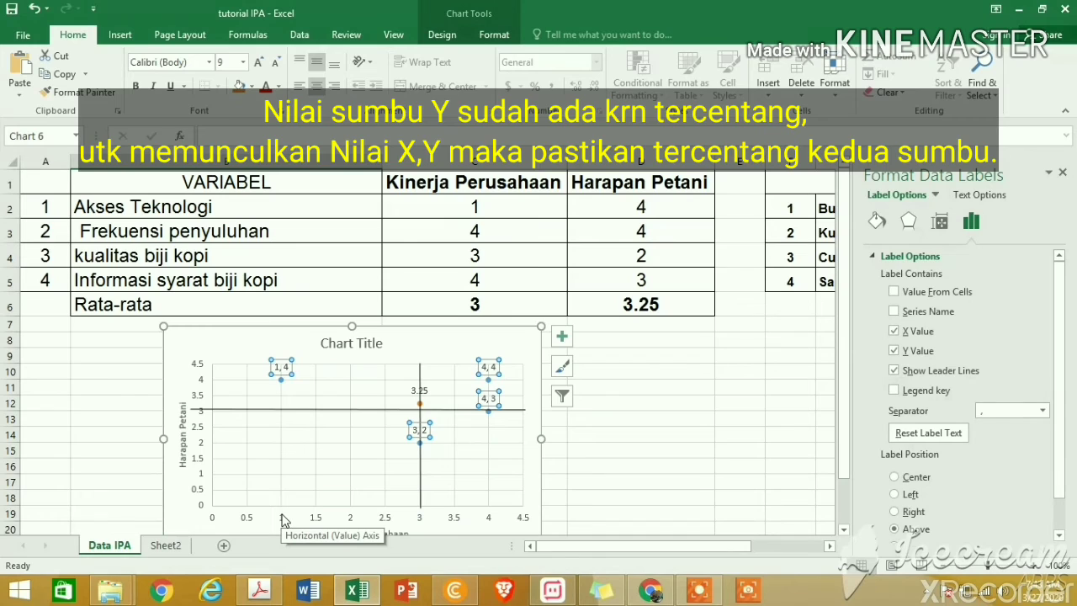
# - Make the blue points' data labels contain the series name instead of the X and Y values
pyautogui.click(893, 351)
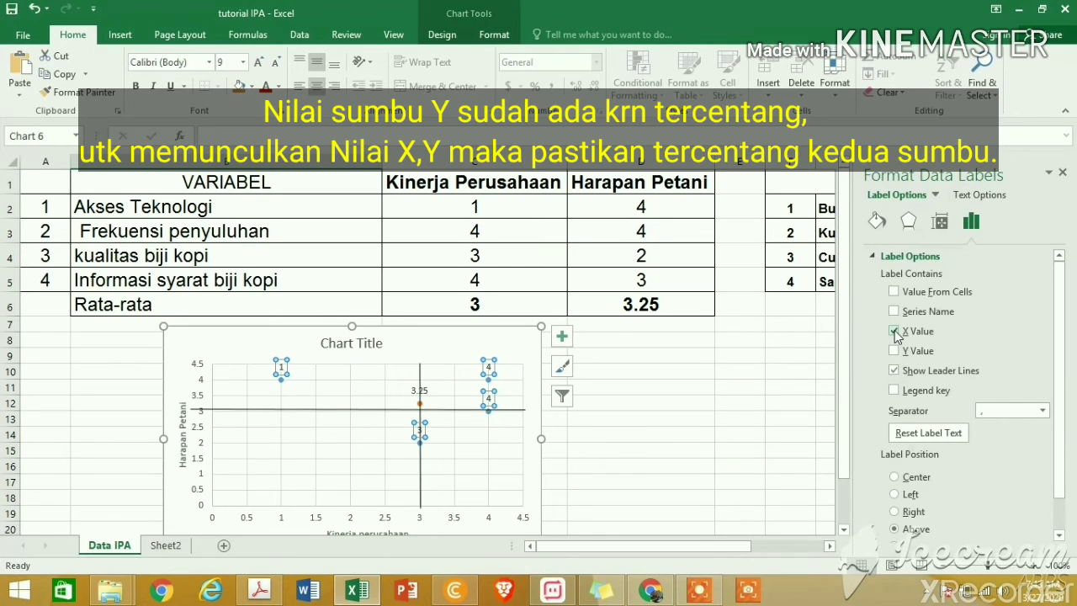
pyautogui.click(894, 332)
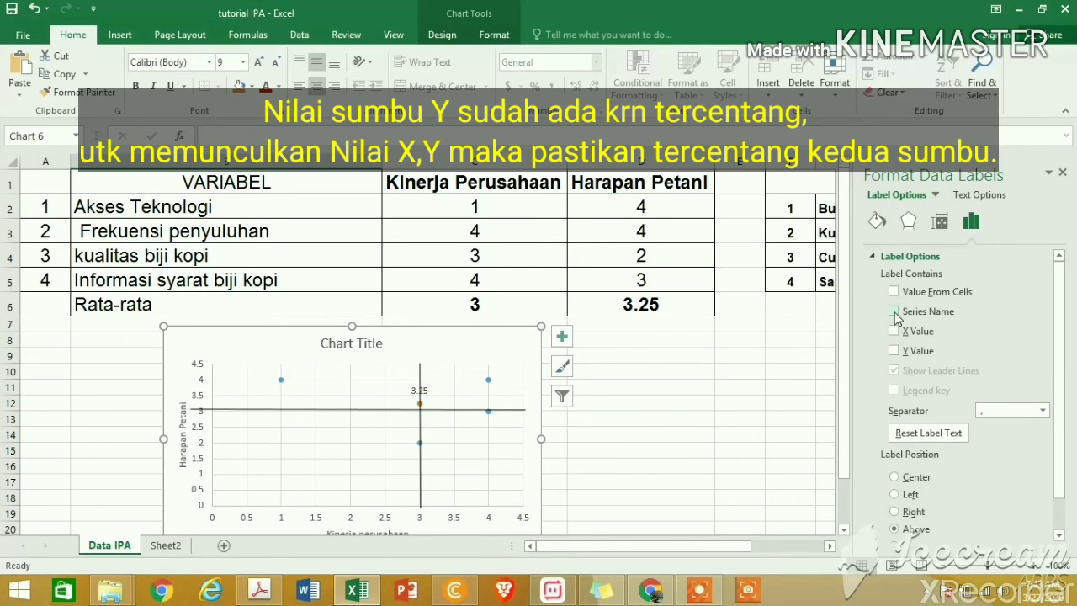
pyautogui.click(894, 312)
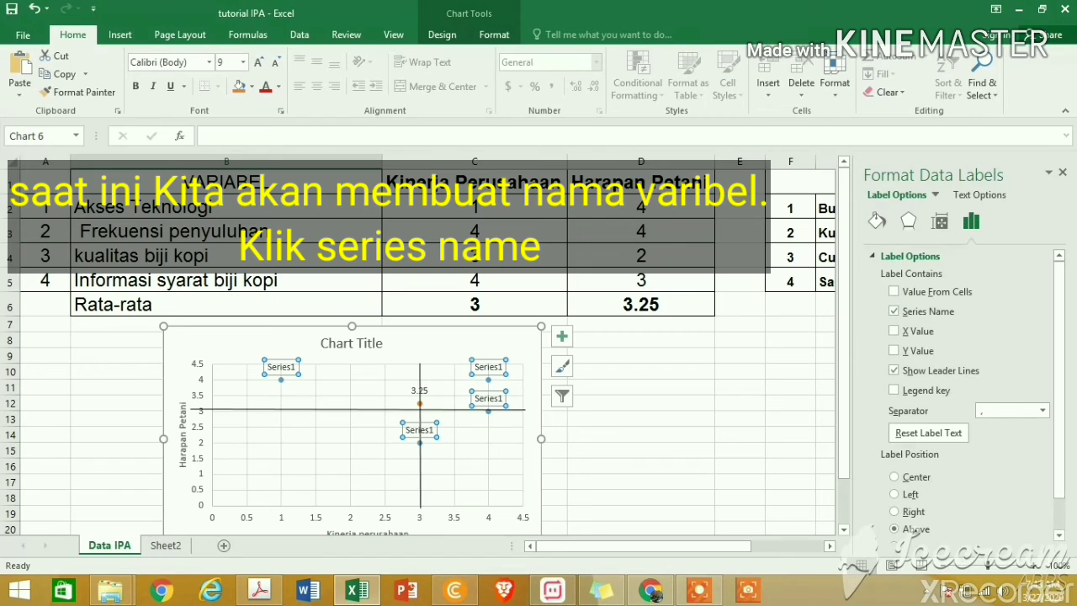
# - Change the data label of the point at (1, 4) to "Aksesteknologi"
pyautogui.click(281, 367)
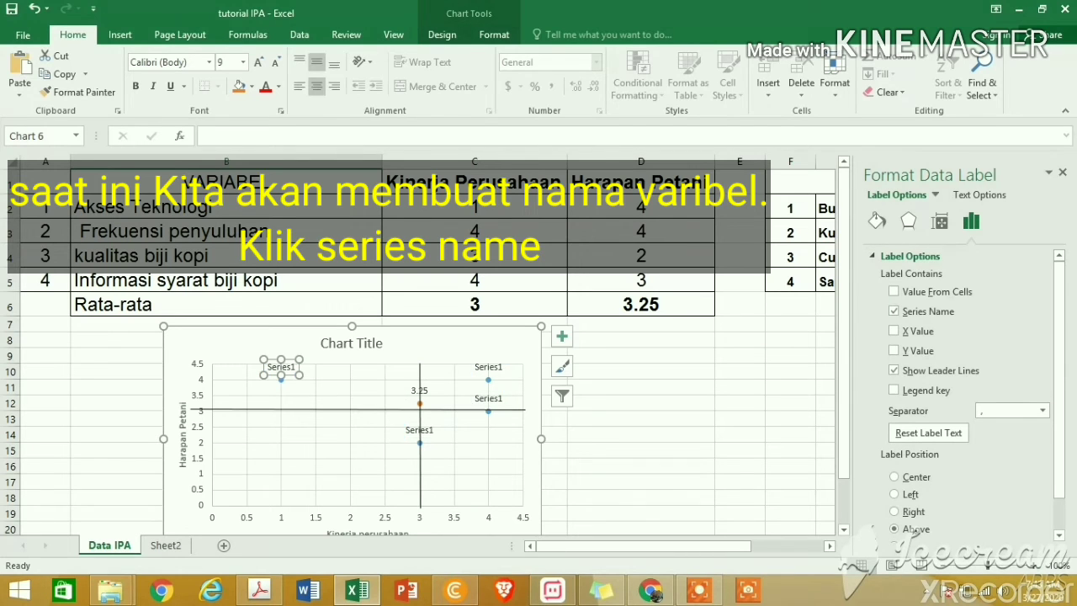
pyautogui.click(287, 366)
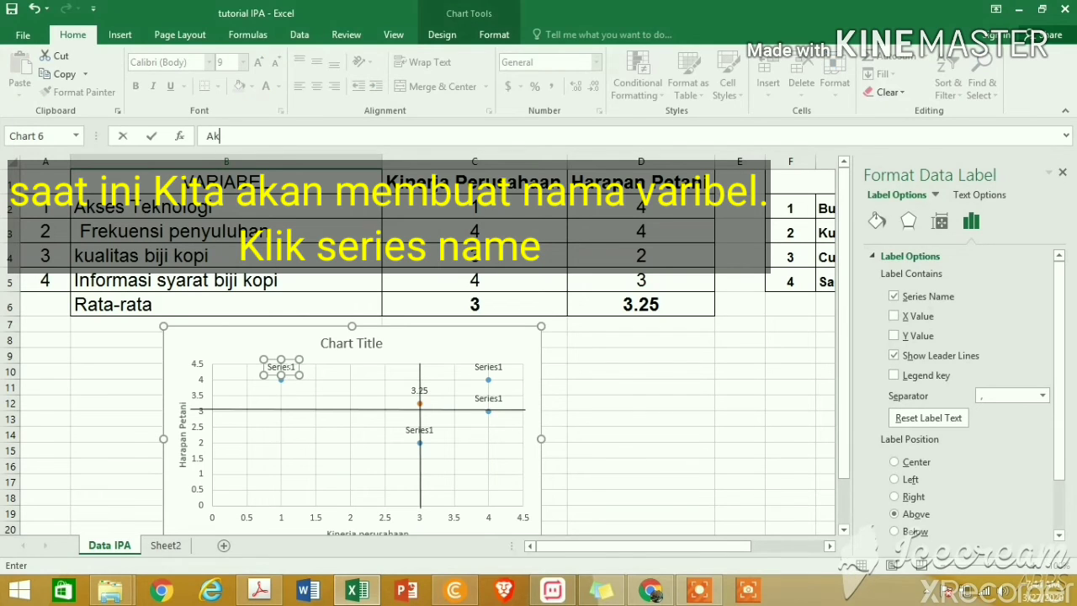
pyautogui.write('Aksesteknologi')
pyautogui.click(318, 388)
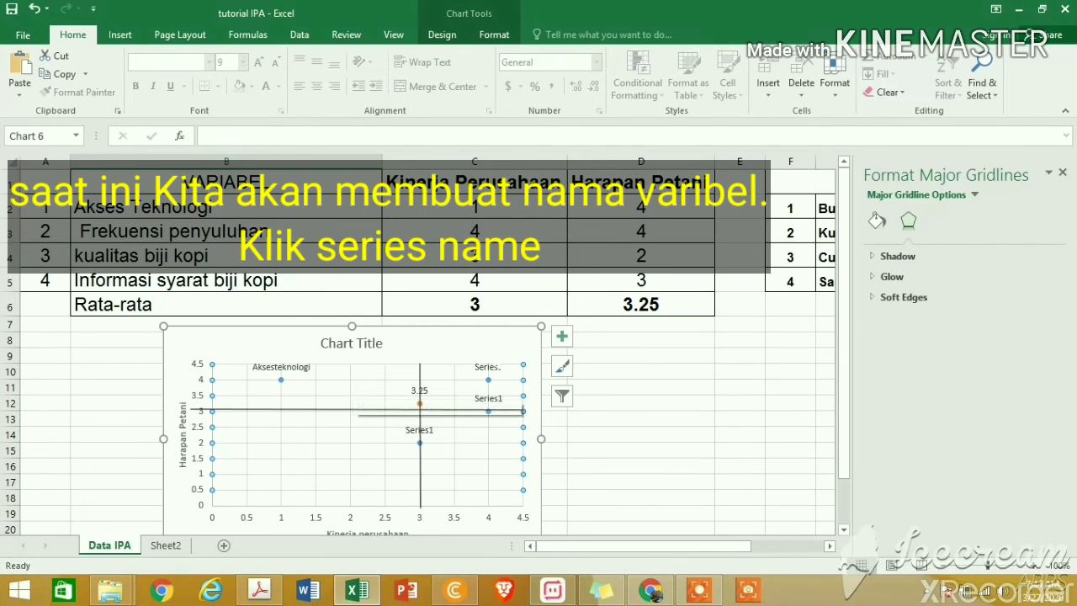
# - Change the data label of the point at (4, 4) to "Penyuluhan"
pyautogui.click(492, 367)
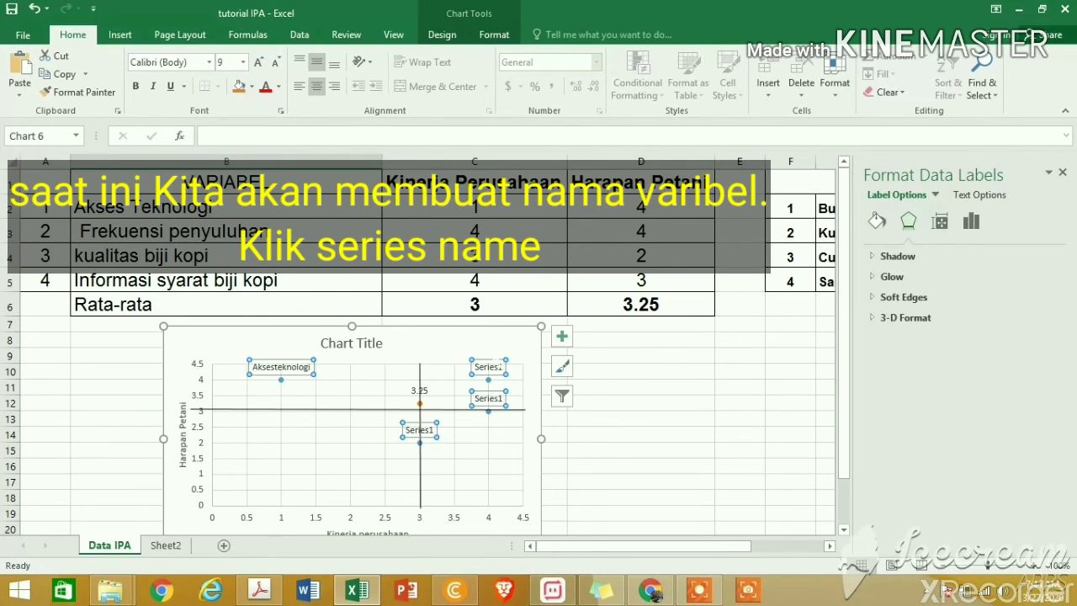
pyautogui.click(491, 368)
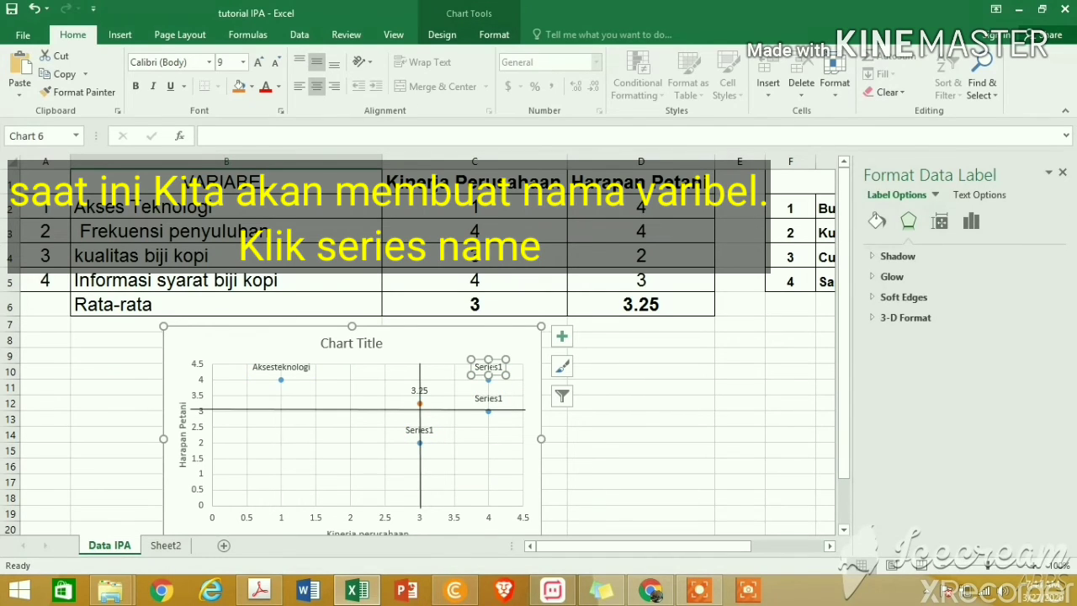
pyautogui.doubleClick(479, 368)
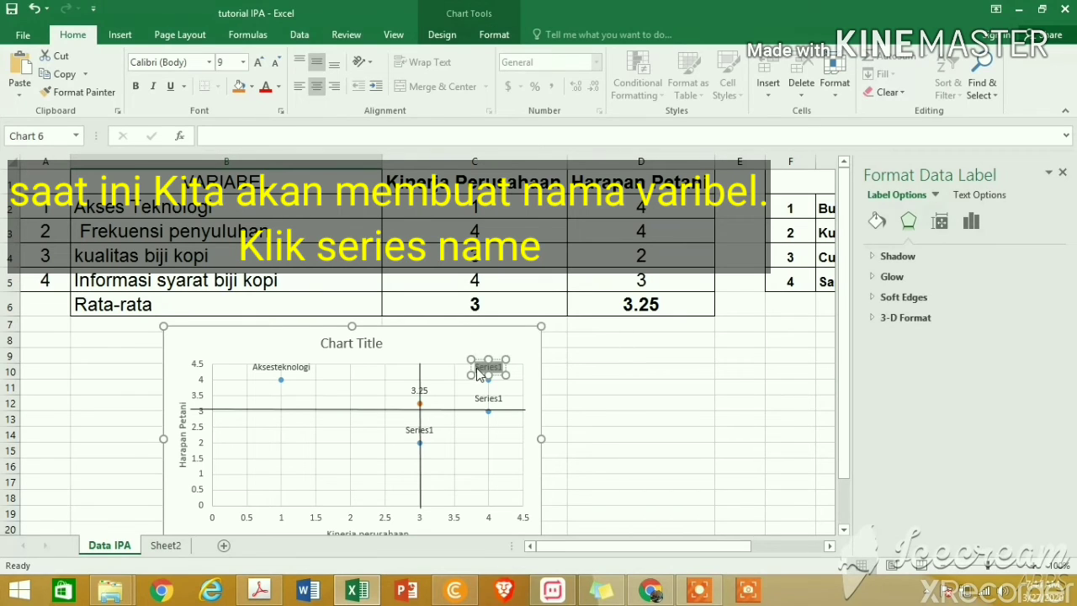
pyautogui.write('Penyulu')
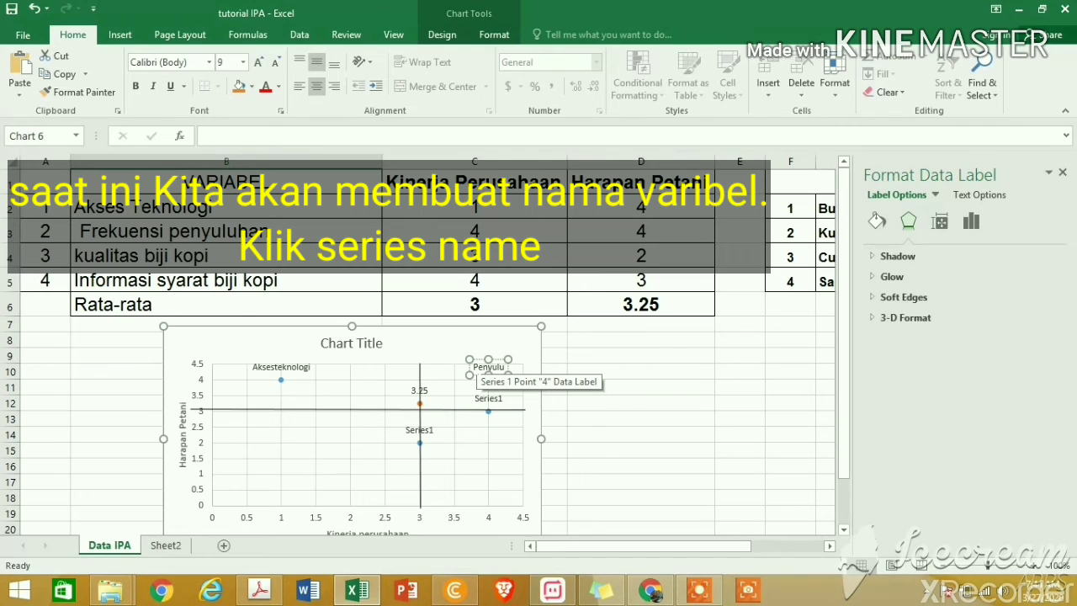
pyautogui.write('han')
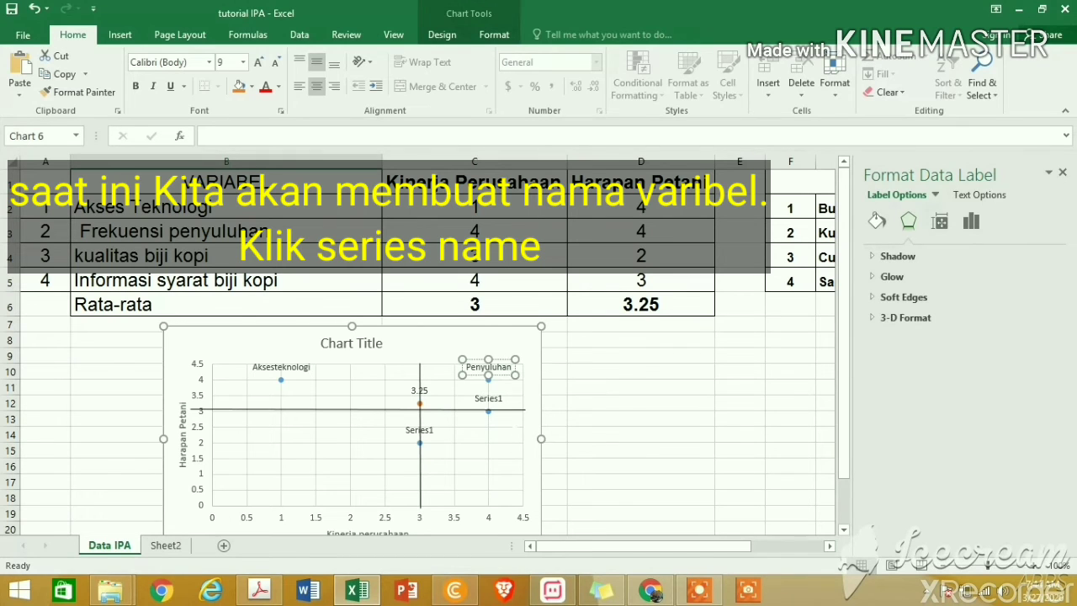
pyautogui.click(516, 427)
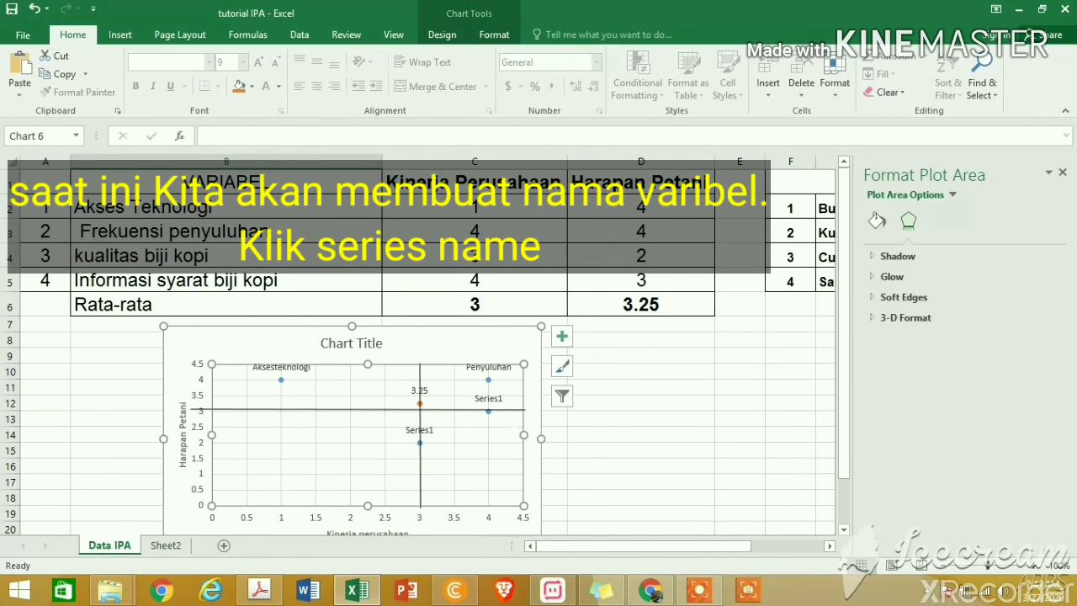
# - Change the data label of the point at (4, 3) to "Syarat biji kopi"
pyautogui.click(490, 410)
pyautogui.click(492, 410)
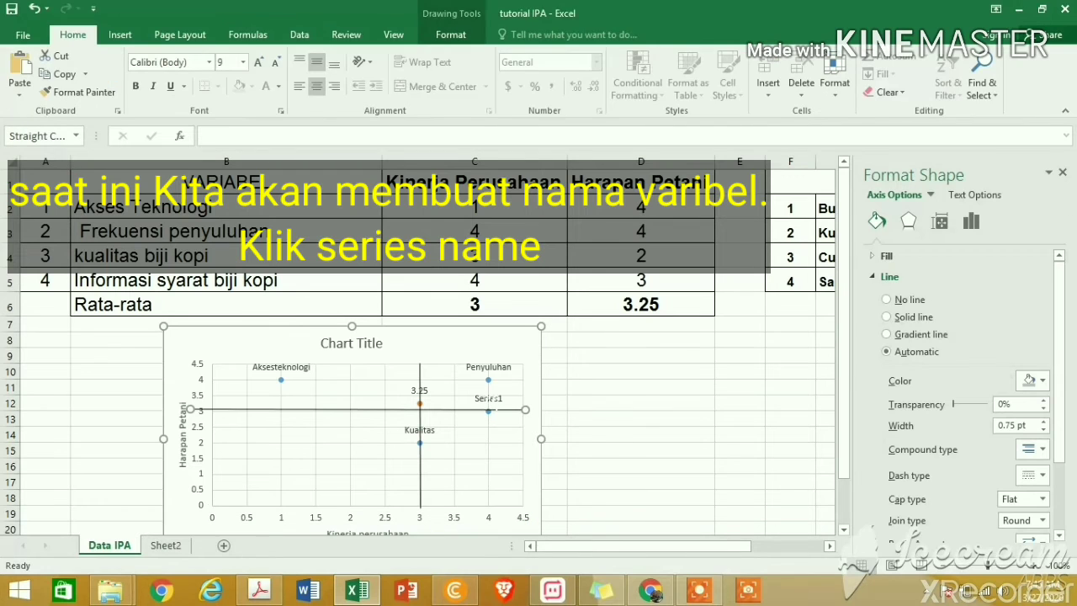
pyautogui.click(488, 398)
pyautogui.click(488, 399)
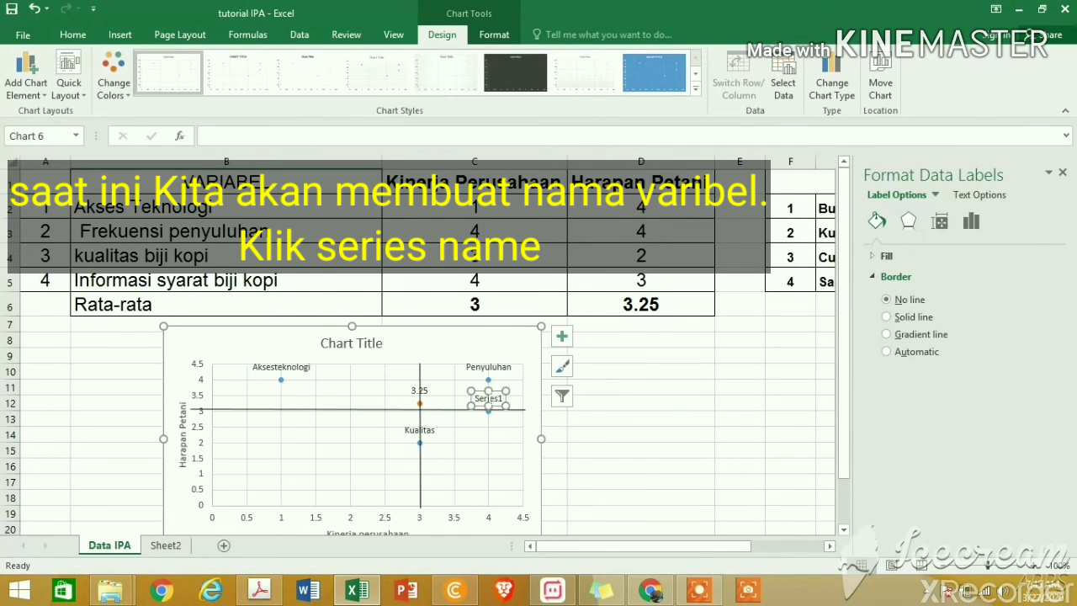
pyautogui.rightClick(488, 399)
pyautogui.press('Escape')
pyautogui.doubleClick(491, 402)
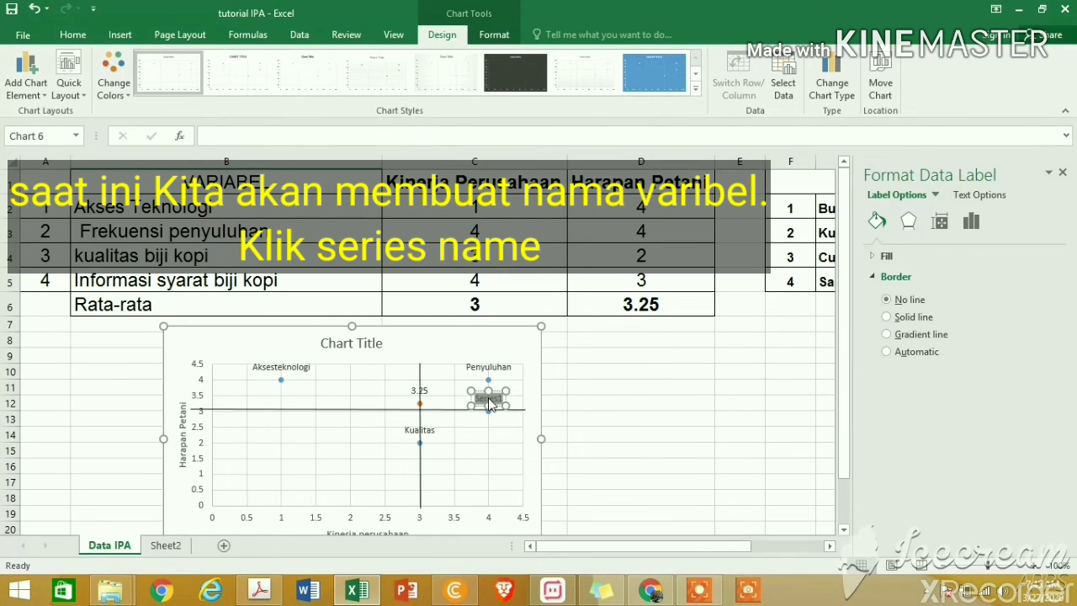
pyautogui.write('Syar')
pyautogui.write('at')
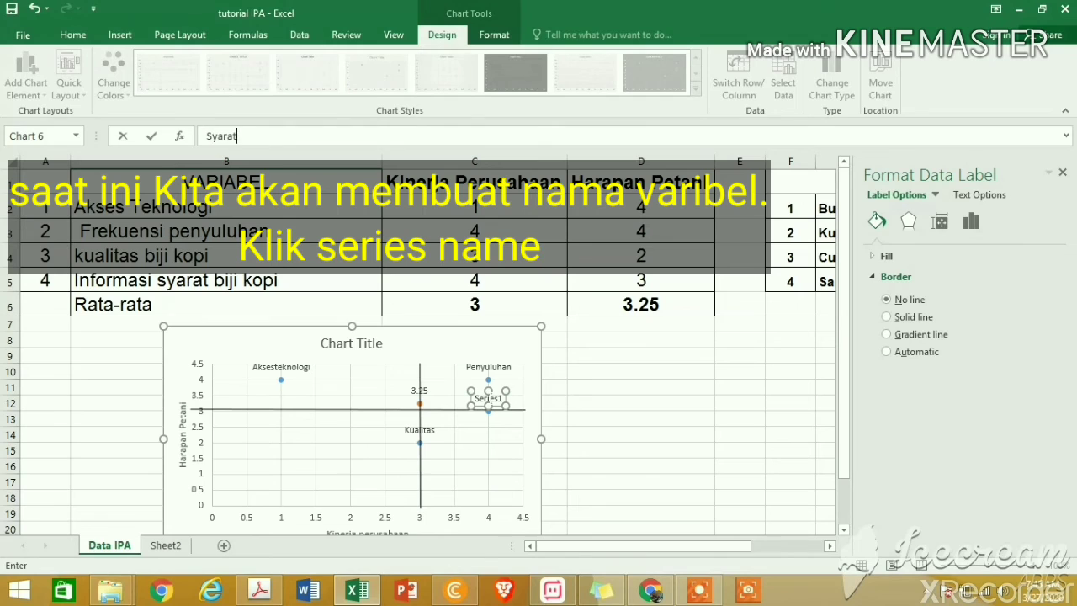
pyautogui.write(' biji kopi')
pyautogui.press('Return')
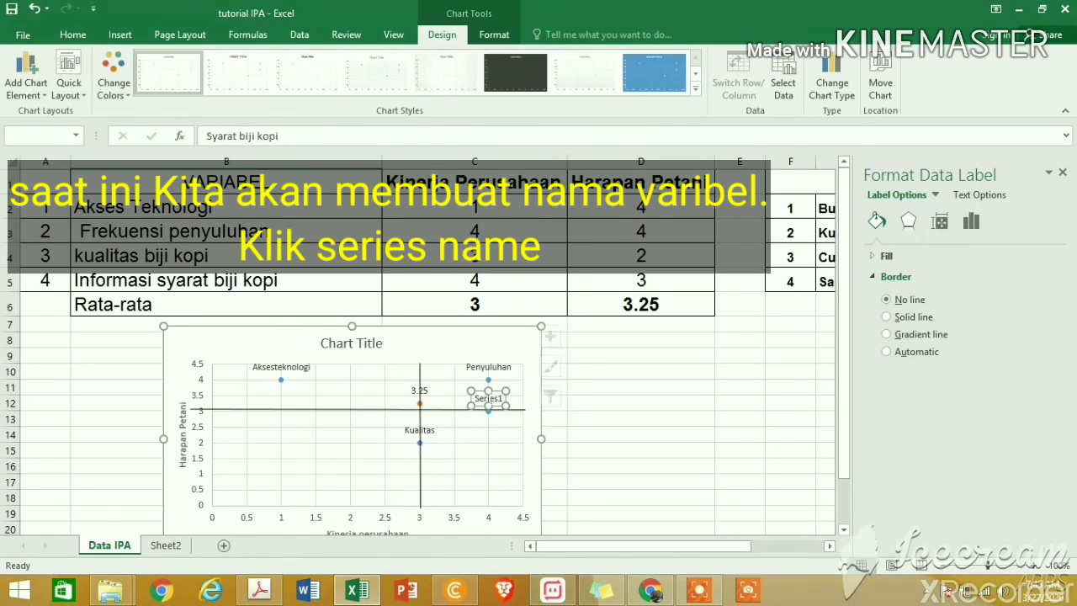
# - Move the "Syarat biji kopi" label below its data point, clear of the horizontal average line
pyautogui.moveTo(488, 398); pyautogui.dragTo(487, 427)
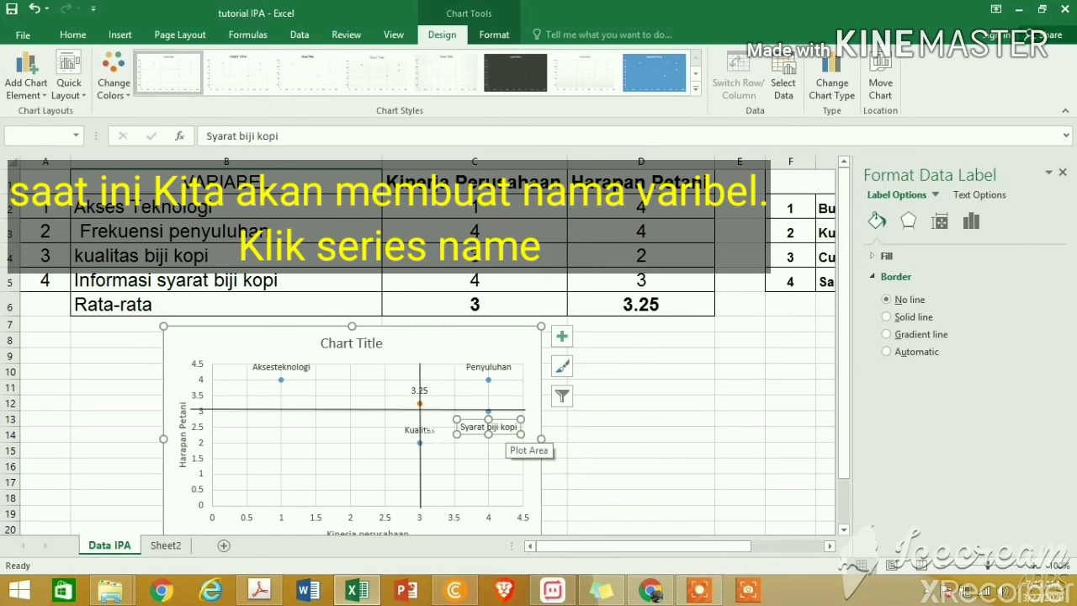
pyautogui.click(419, 430)
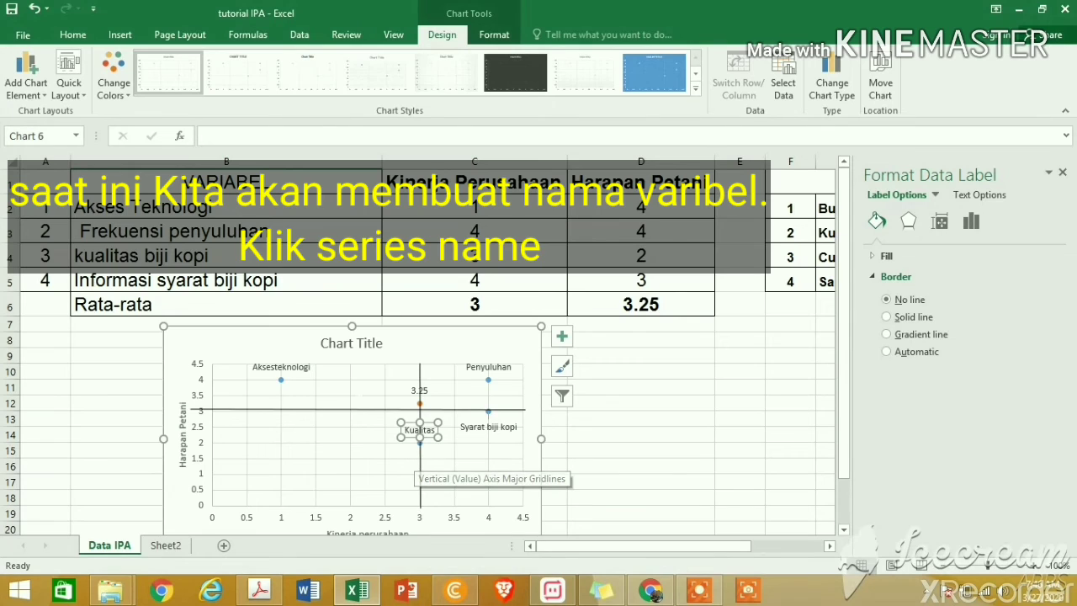
pyautogui.click(360, 399)
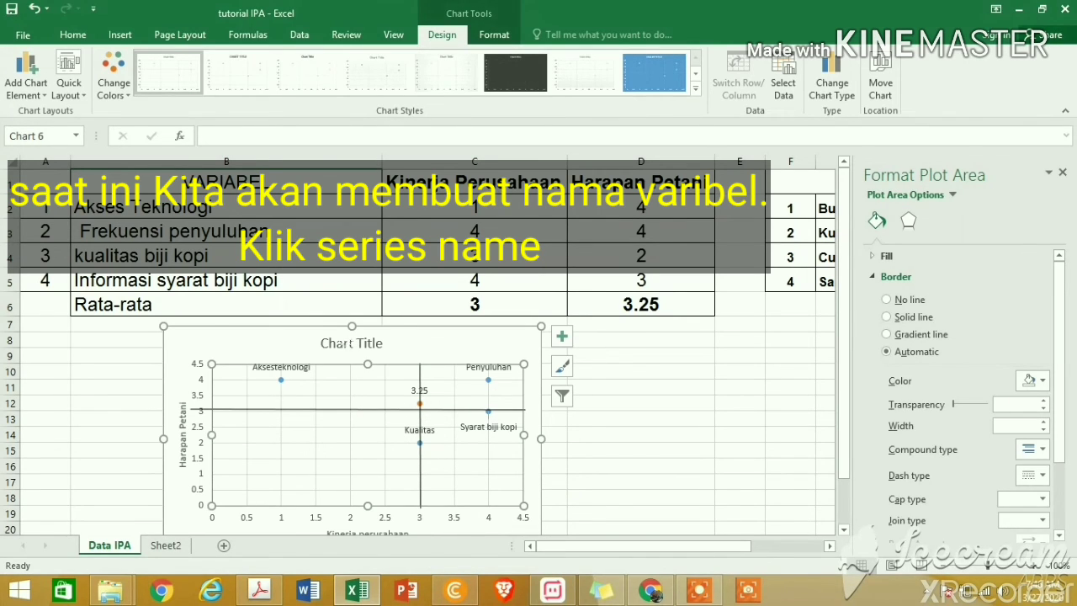
# - Replace the placeholder chart title with "Diagram IPA"
pyautogui.click(347, 343)
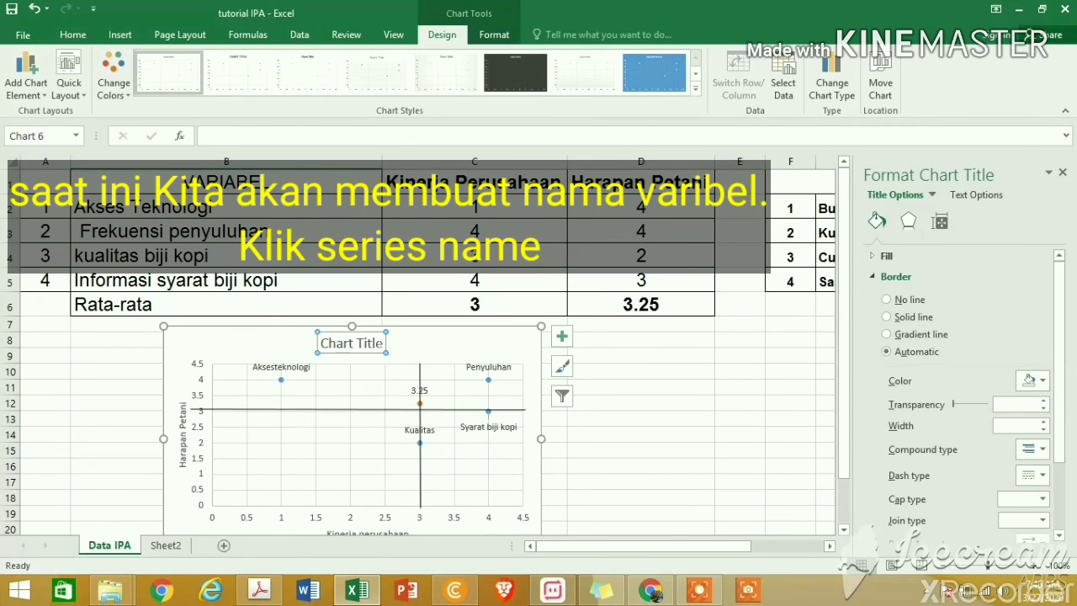
pyautogui.tripleClick(329, 347)
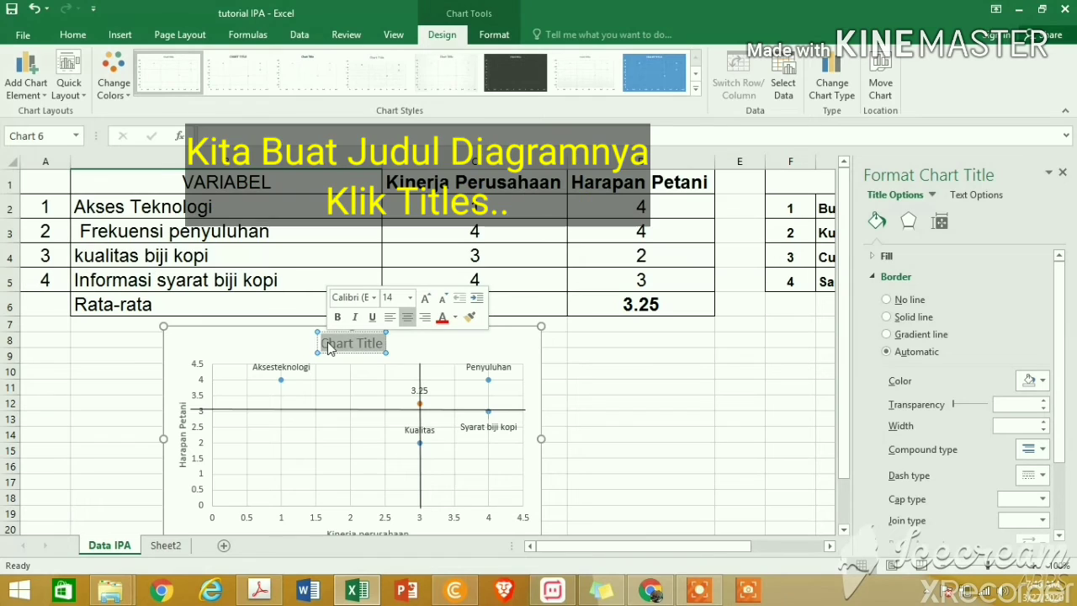
pyautogui.write('Diagr')
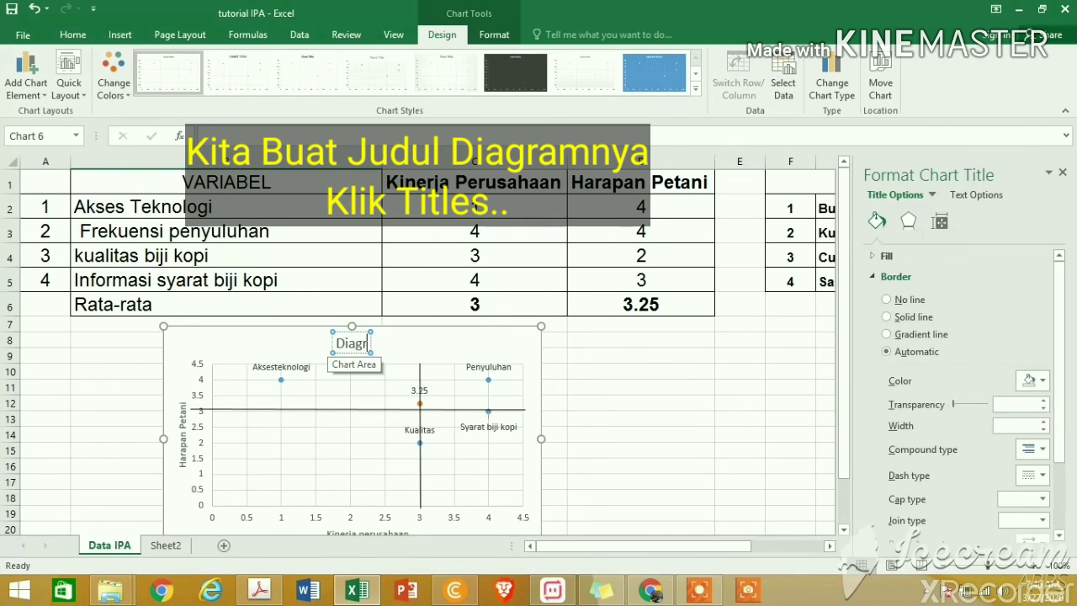
pyautogui.write('am IPA')
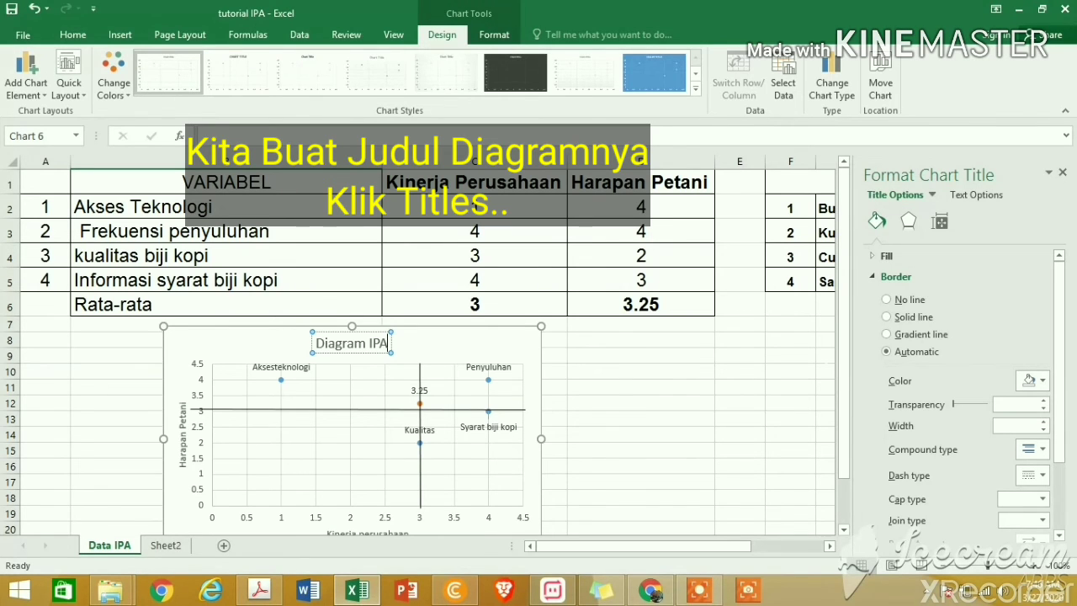
# - Apply the dark-background chart style with the bold title to the IPA chart, and close the formatting pane
pyautogui.click(562, 335)
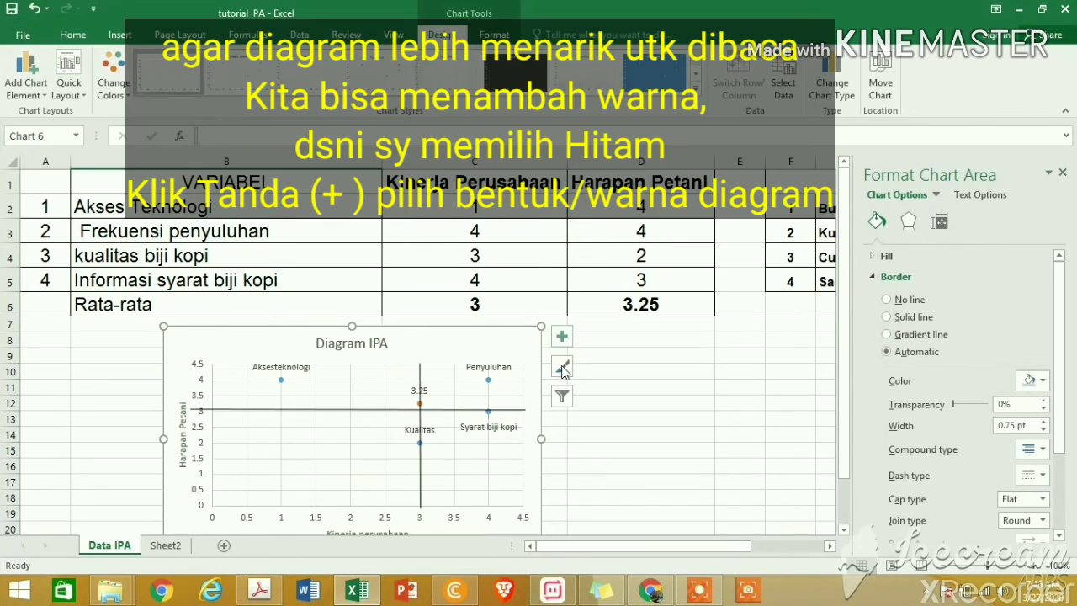
pyautogui.click(562, 368)
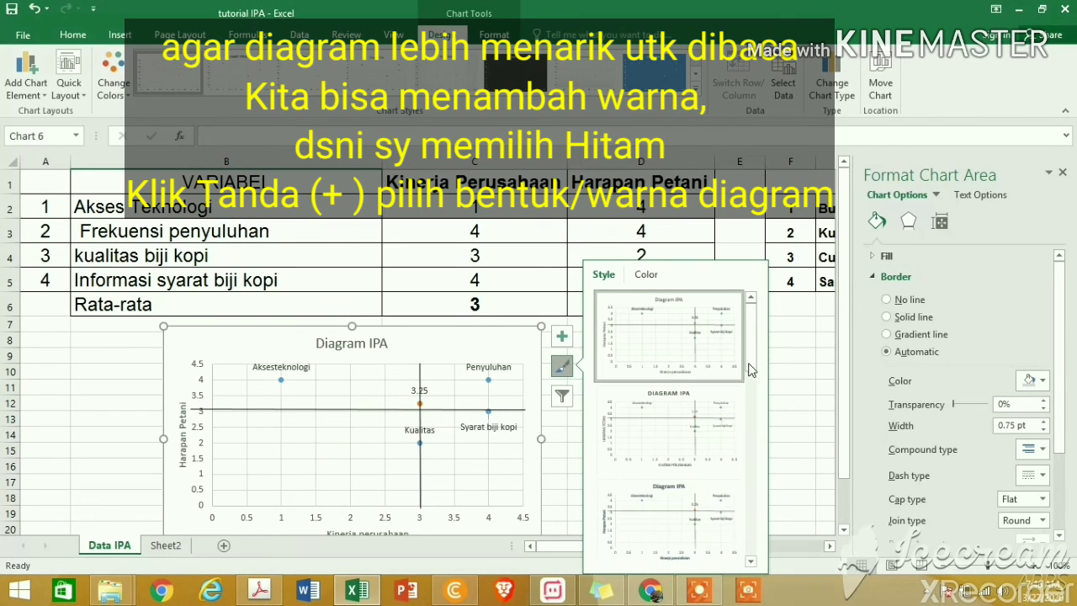
pyautogui.moveTo(751, 371); pyautogui.dragTo(750, 454)
pyautogui.click(691, 436)
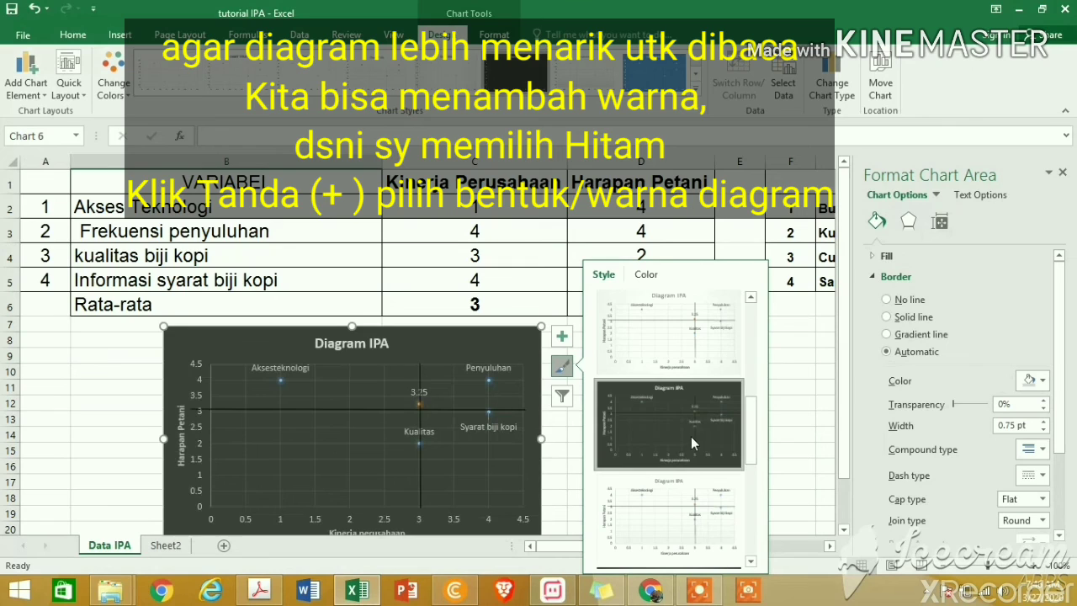
pyautogui.click(562, 335)
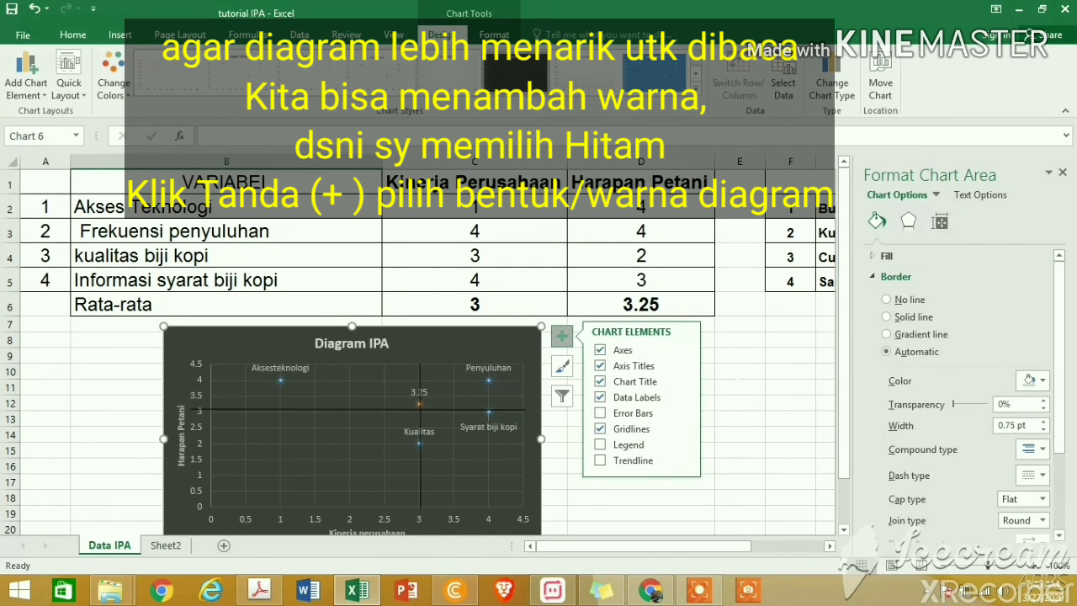
pyautogui.click(739, 387)
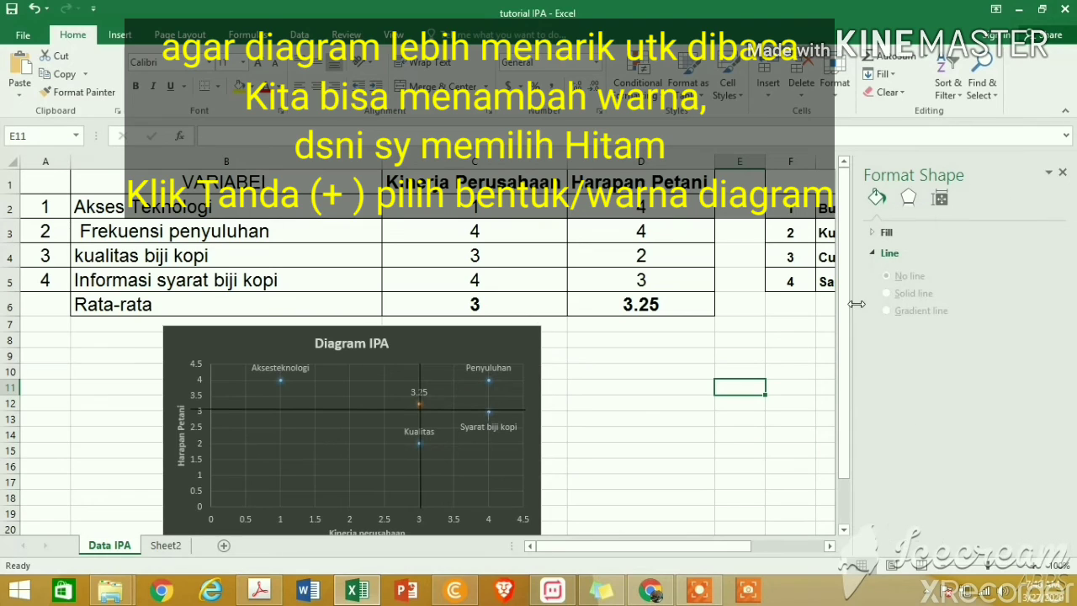
pyautogui.click(1065, 174)
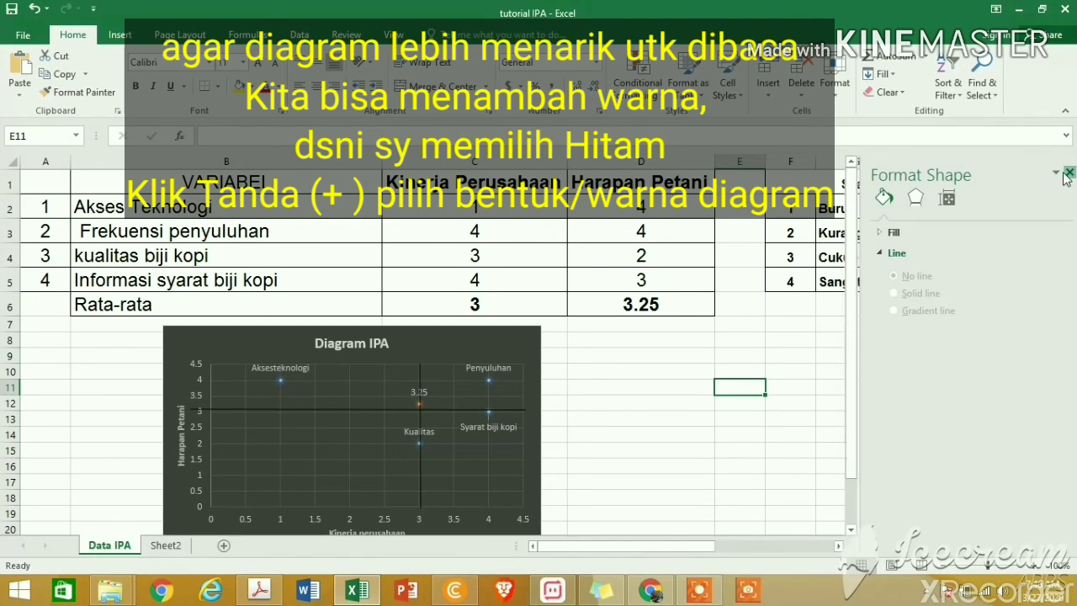
# - Move the horizontal average line up so it passes through the 3.25 average point, and deselect the chart
pyautogui.moveTo(1070, 290); pyautogui.dragTo(1071, 327)
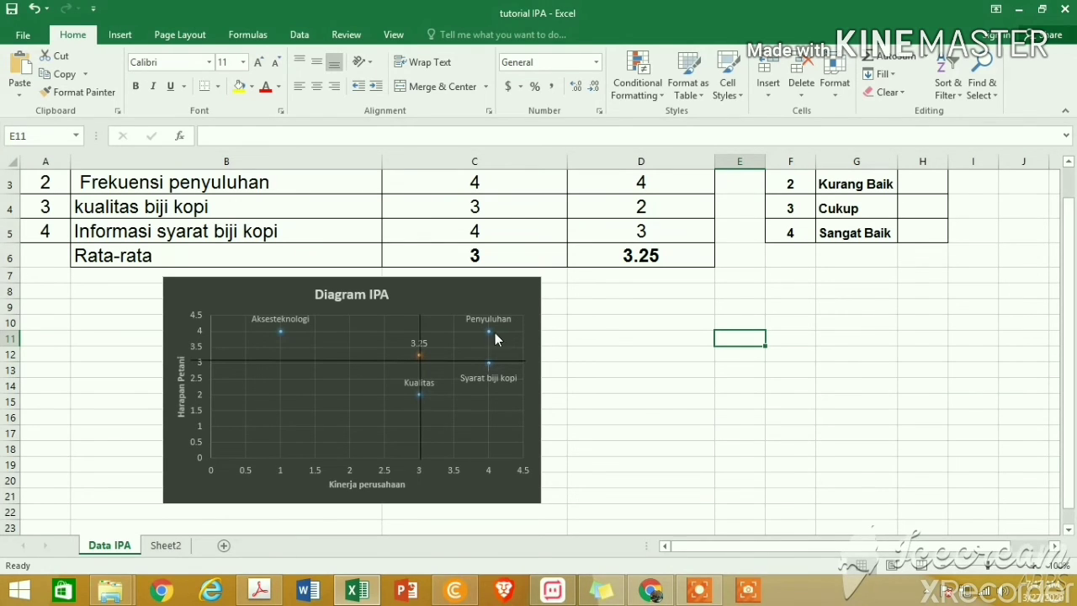
pyautogui.click(427, 361)
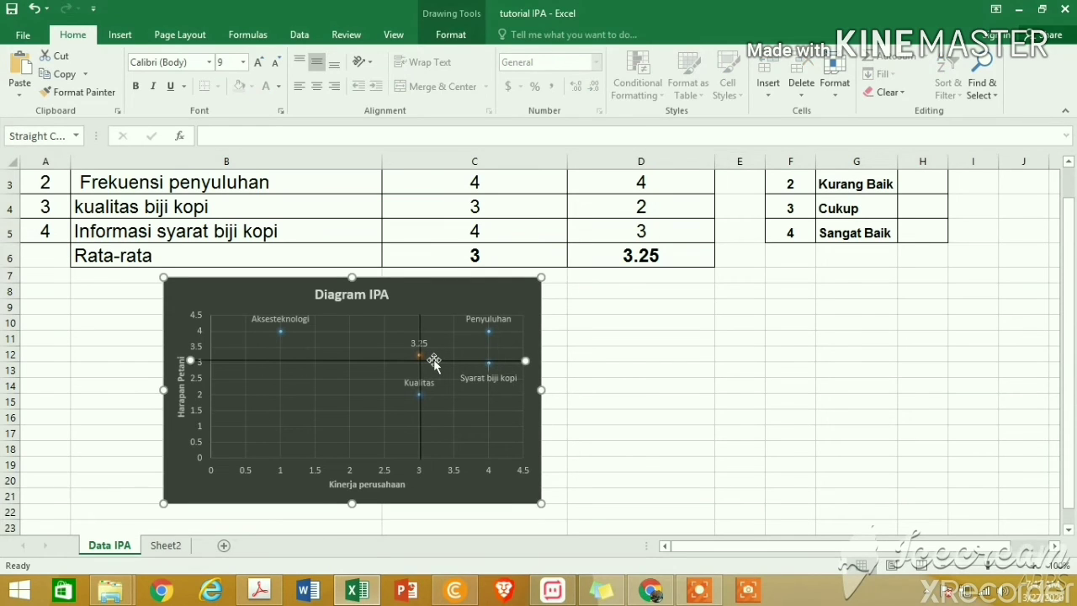
pyautogui.moveTo(433, 360); pyautogui.dragTo(434, 356)
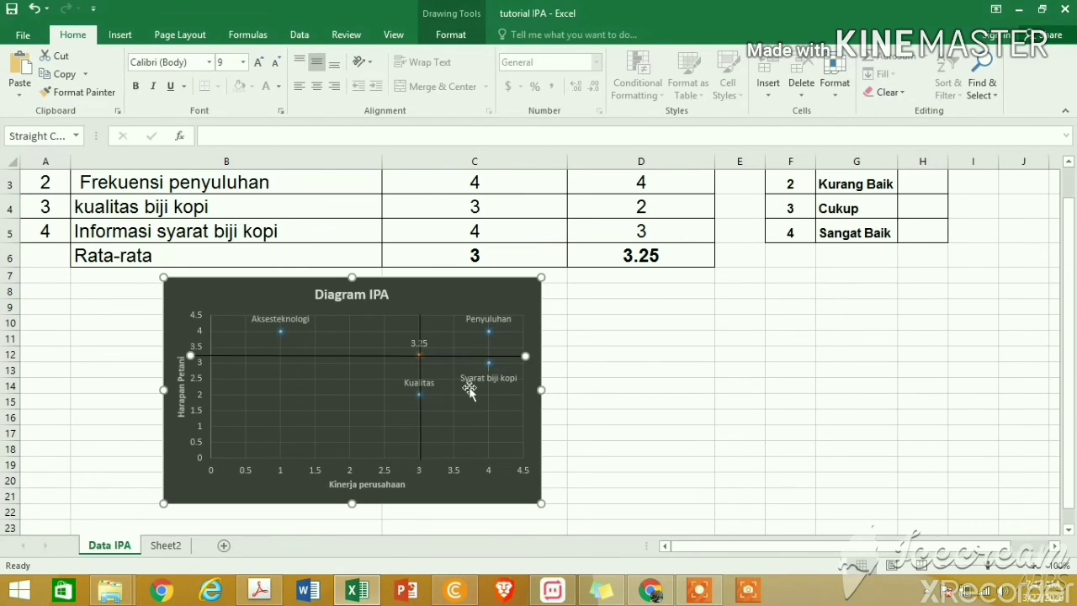
pyautogui.click(385, 333)
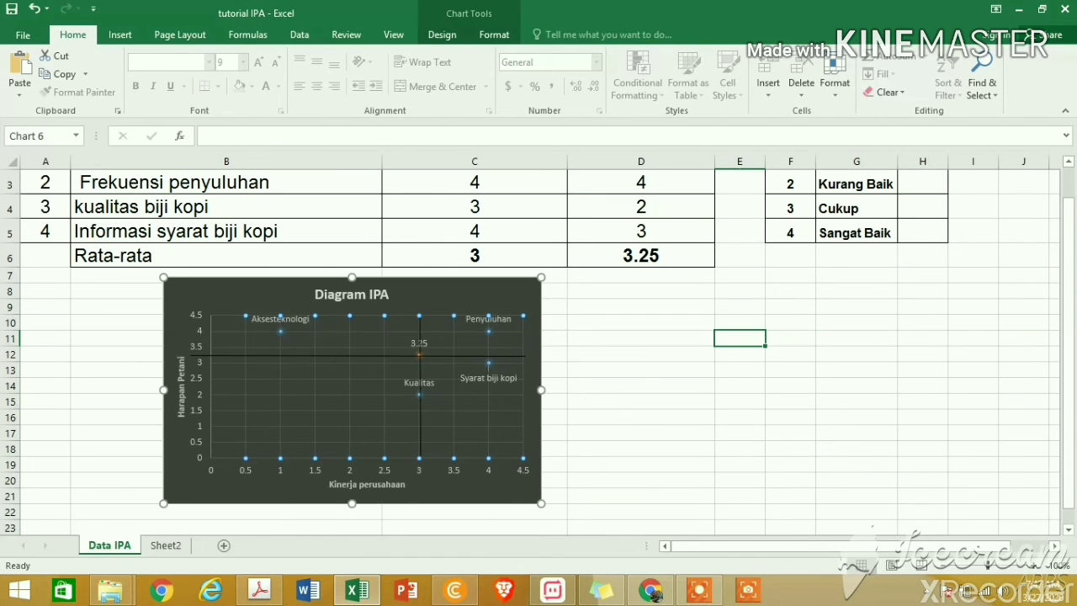
pyautogui.click(576, 400)
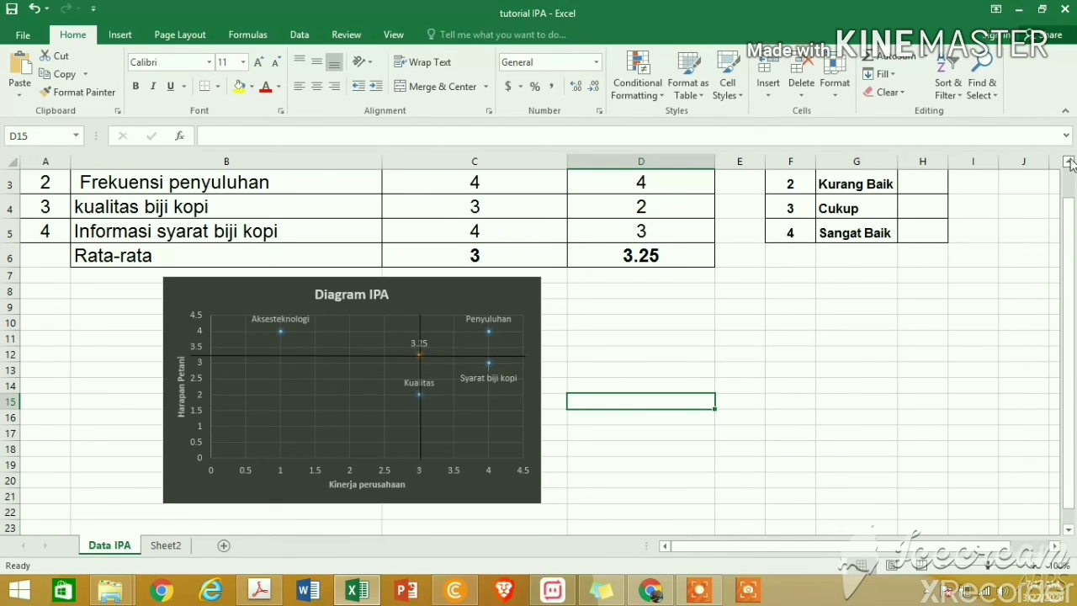
# - Switch to the thesis PDF open in Adobe Acrobat Pro
pyautogui.scroll(1, 425, 391)
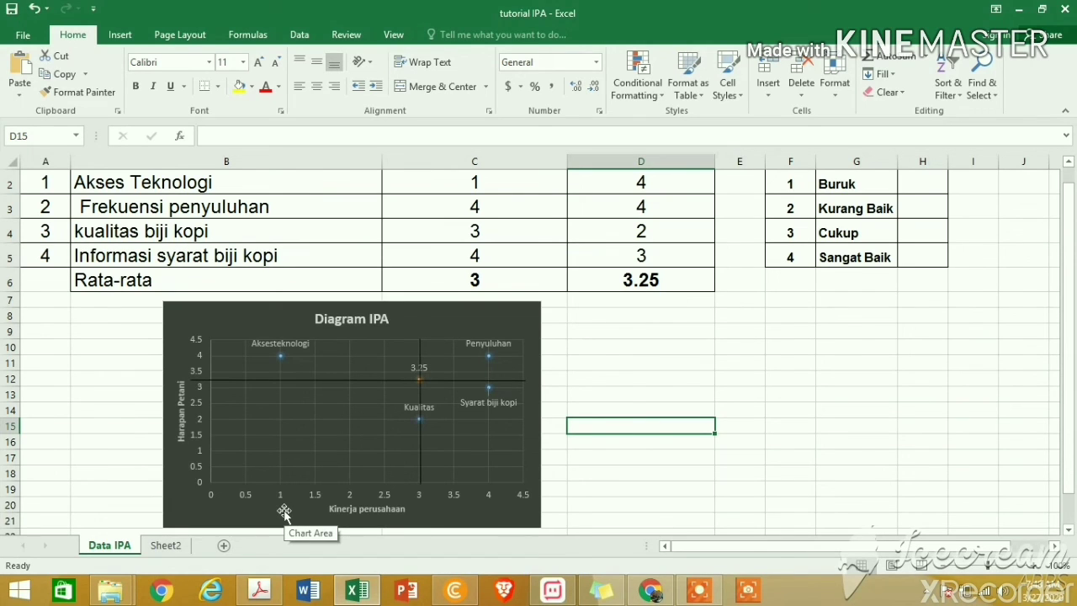
pyautogui.click(265, 595)
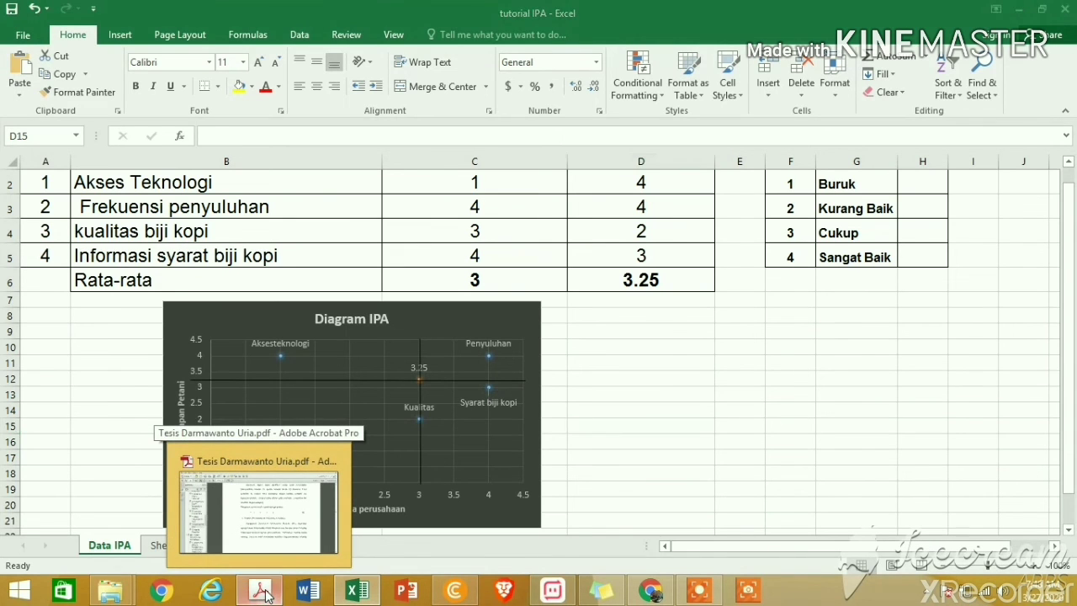